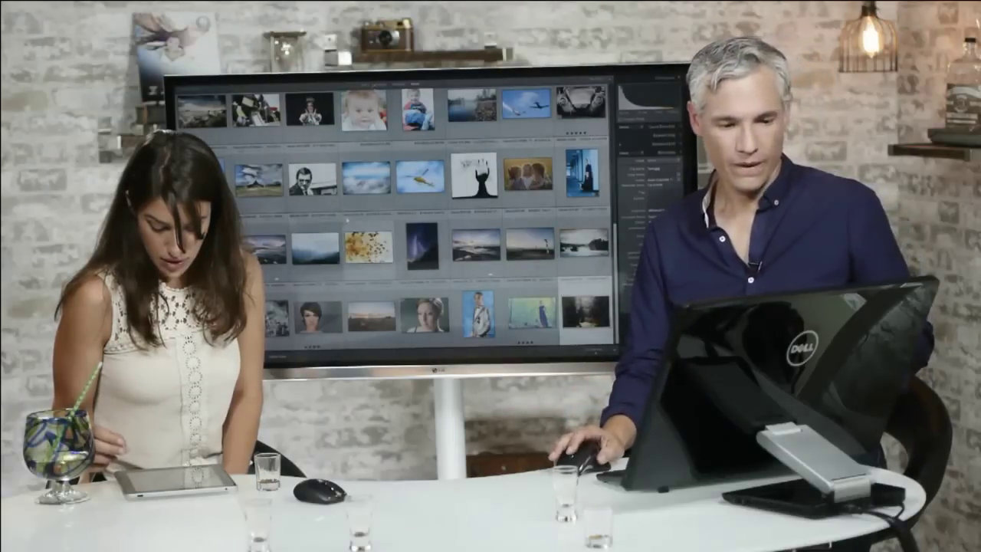
Step: Open the black-and-white heron photo for developing and hide the navigator and presets area
{"action": "scroll", "coordinate": [372, 85], "scroll_direction": "down", "scroll_amount": 5}
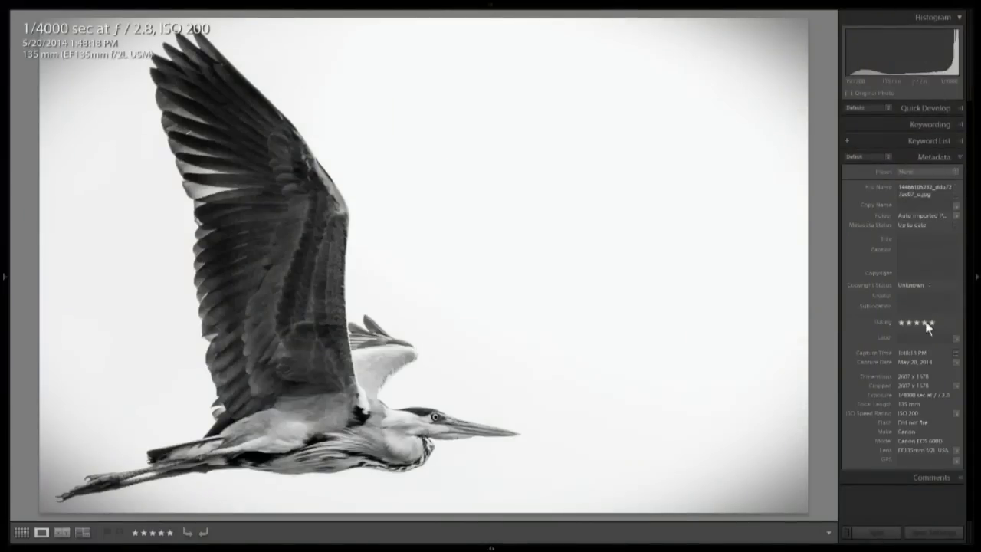
{"action": "mouse_move", "coordinate": [506, 9]}
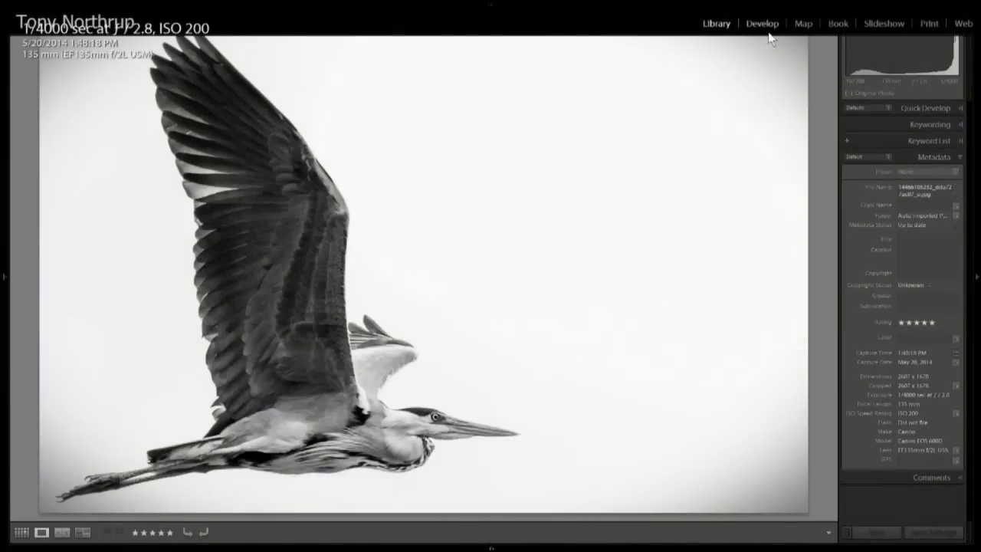
{"action": "left_click", "coordinate": [762, 24]}
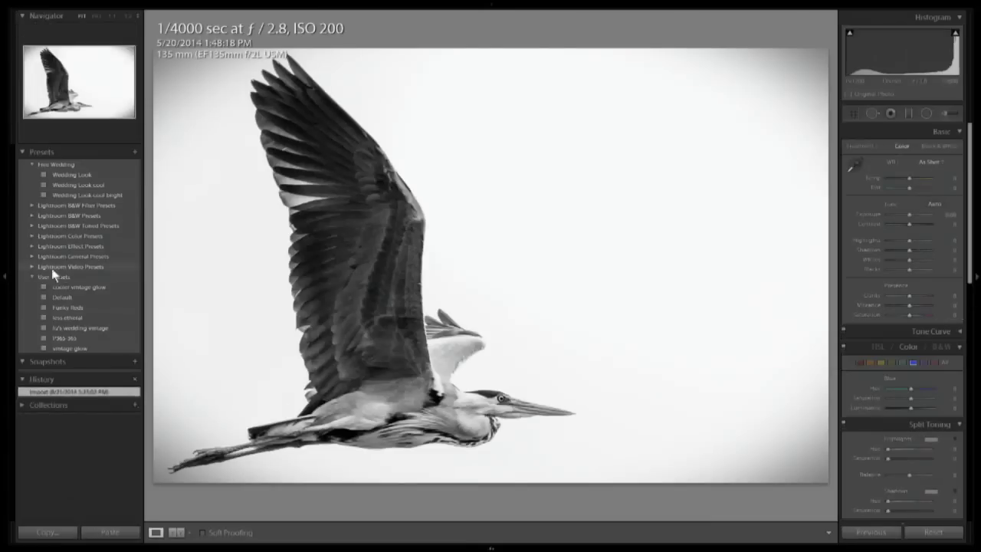
{"action": "left_click", "coordinate": [5, 279]}
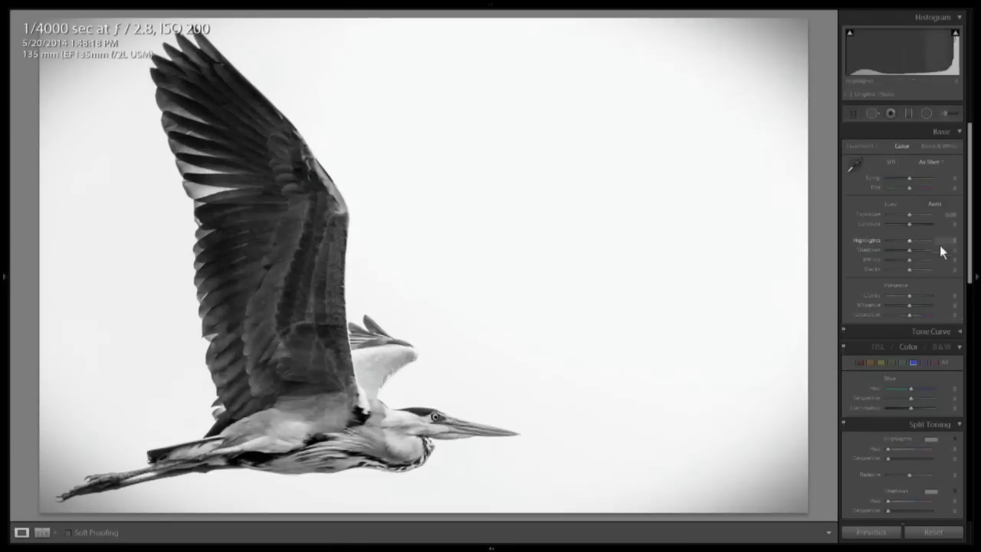
Step: Enable lens profile corrections with the Auto setup on the heron photo and raise its post-crop vignetting amount to about +78
{"action": "scroll", "coordinate": [971, 270], "scroll_direction": "down", "scroll_amount": 10}
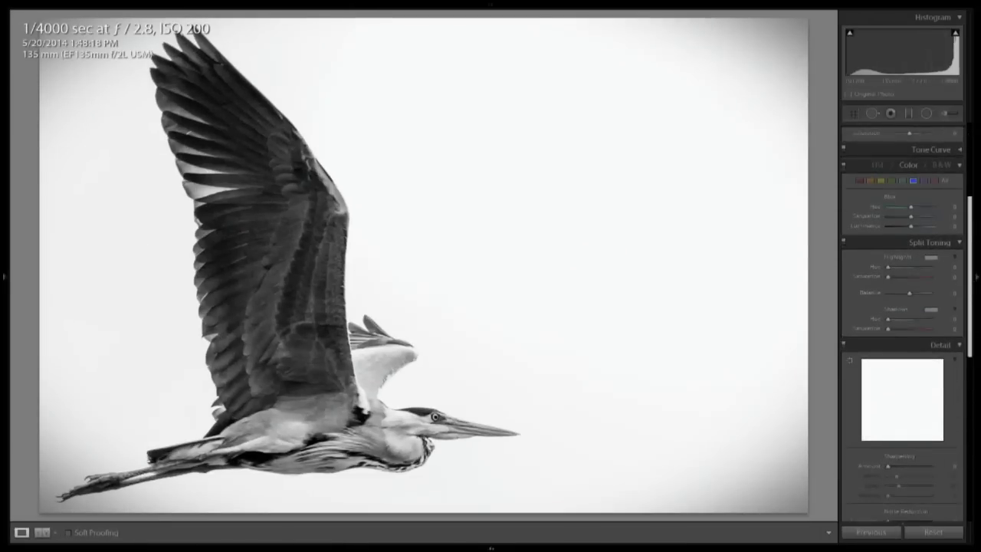
{"action": "scroll", "coordinate": [932, 273], "scroll_direction": "down", "scroll_amount": 2}
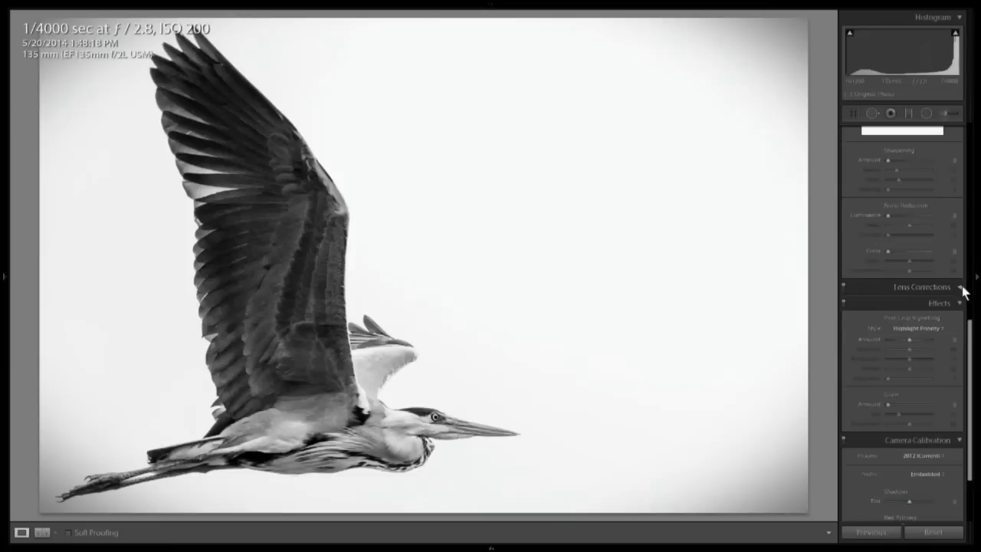
{"action": "left_click", "coordinate": [961, 288]}
{"action": "left_click", "coordinate": [896, 317]}
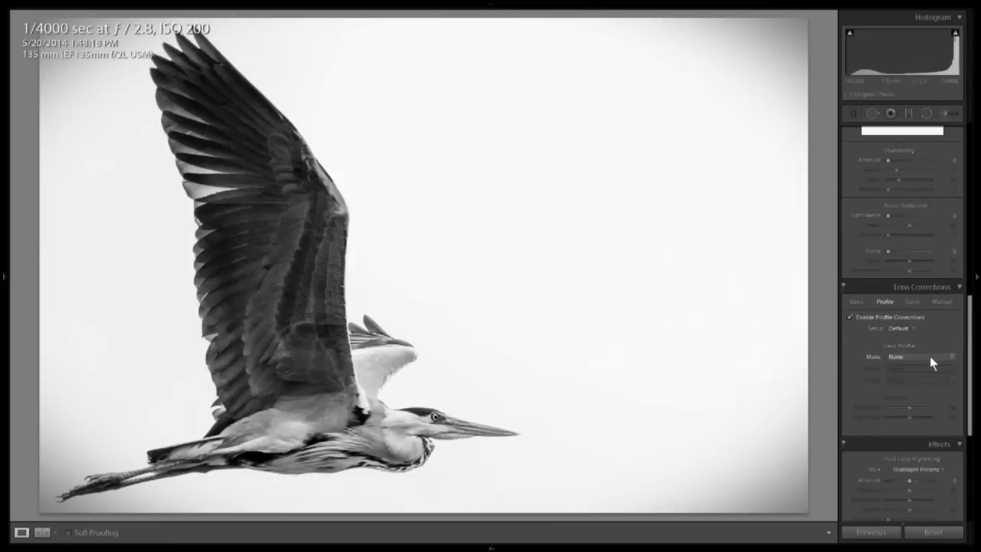
{"action": "left_click", "coordinate": [911, 330]}
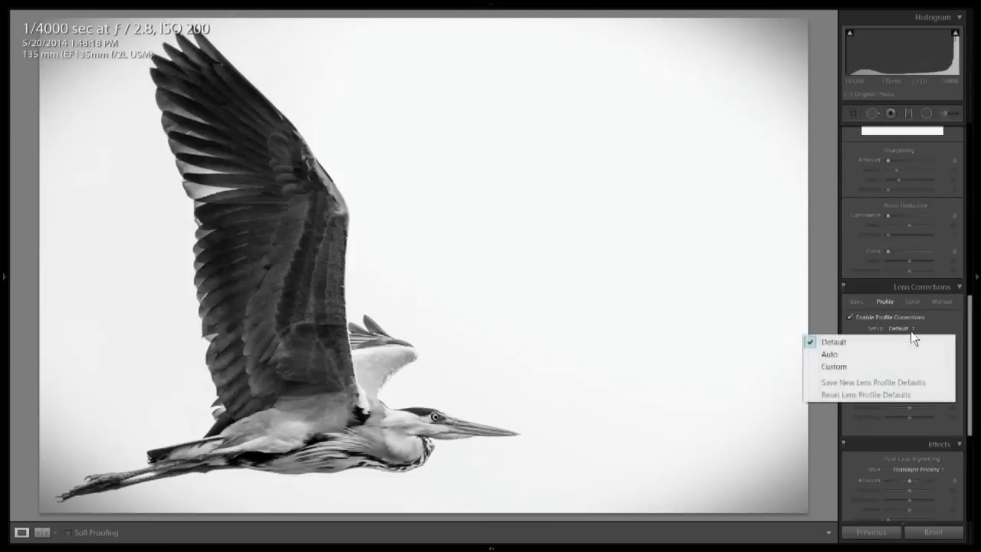
{"action": "left_click", "coordinate": [889, 354]}
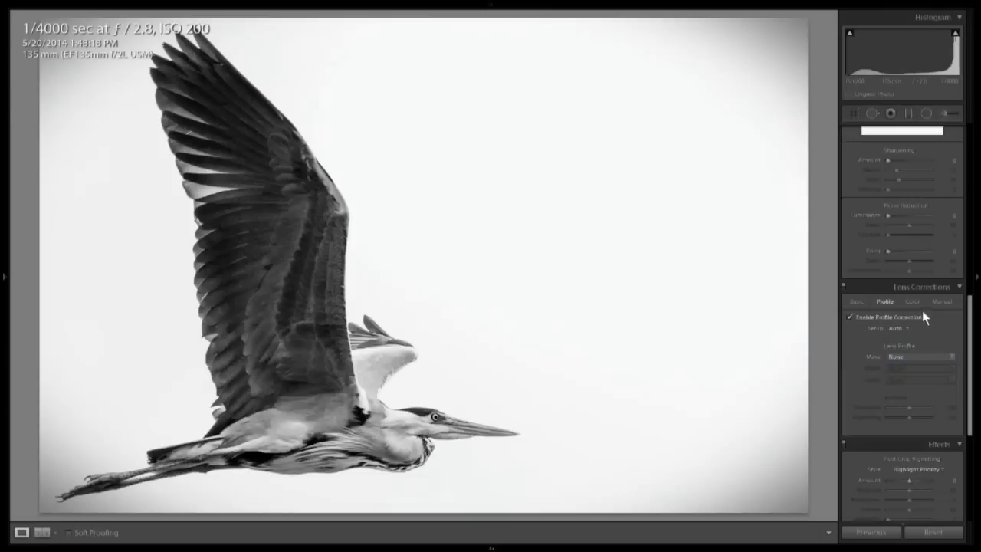
{"action": "left_click_drag", "start_coordinate": [911, 481], "coordinate": [923, 483]}
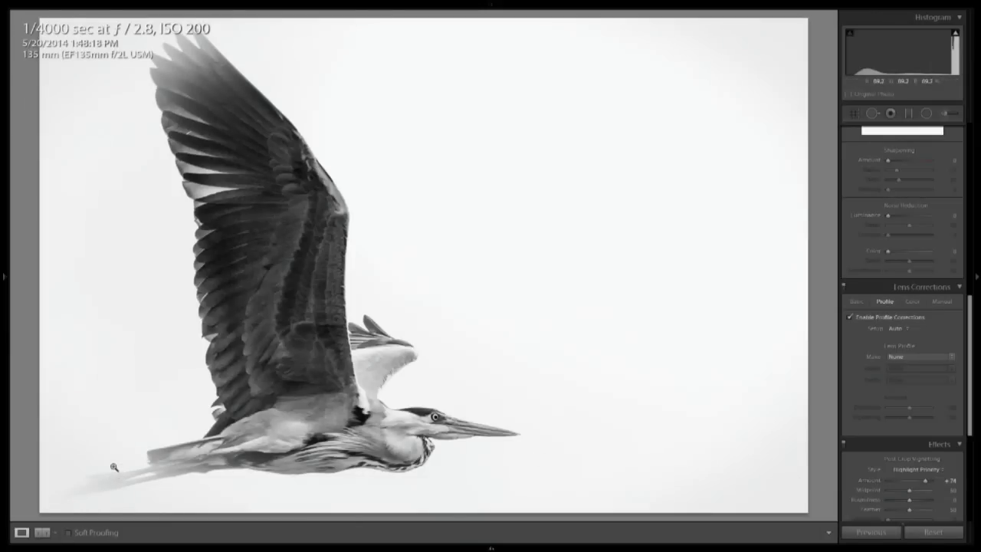
Step: Straighten the pumpkin photo by rotating its crop about 2.66 degrees counterclockwise at the original aspect ratio
{"action": "key", "text": "Right"}
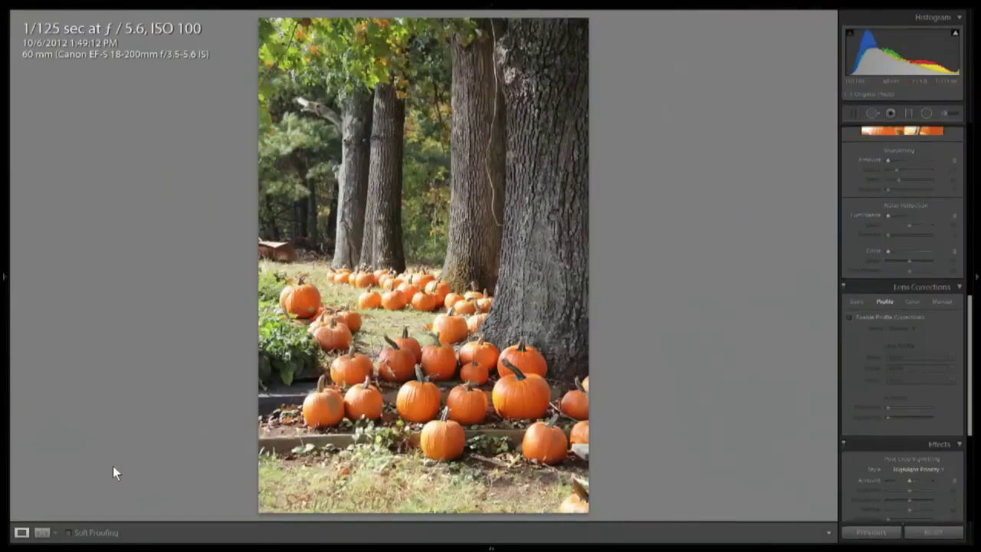
{"action": "key", "text": "r"}
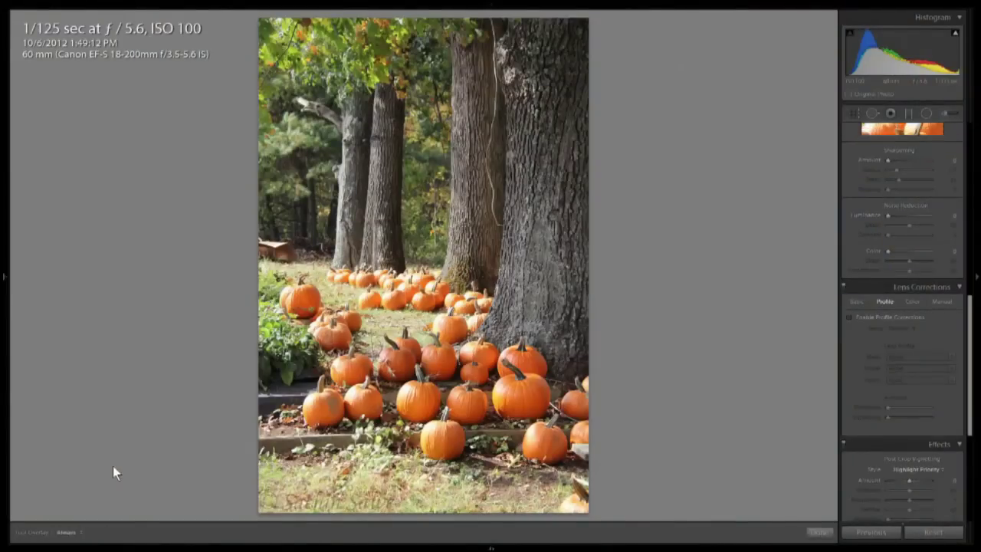
{"action": "left_click_drag", "start_coordinate": [601, 21], "coordinate": [592, 18]}
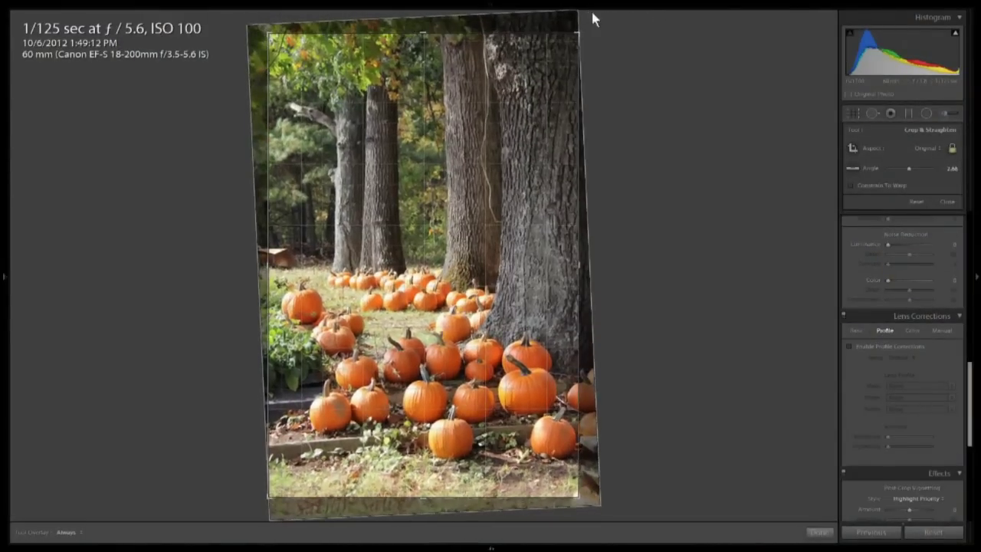
{"action": "key", "text": "Return"}
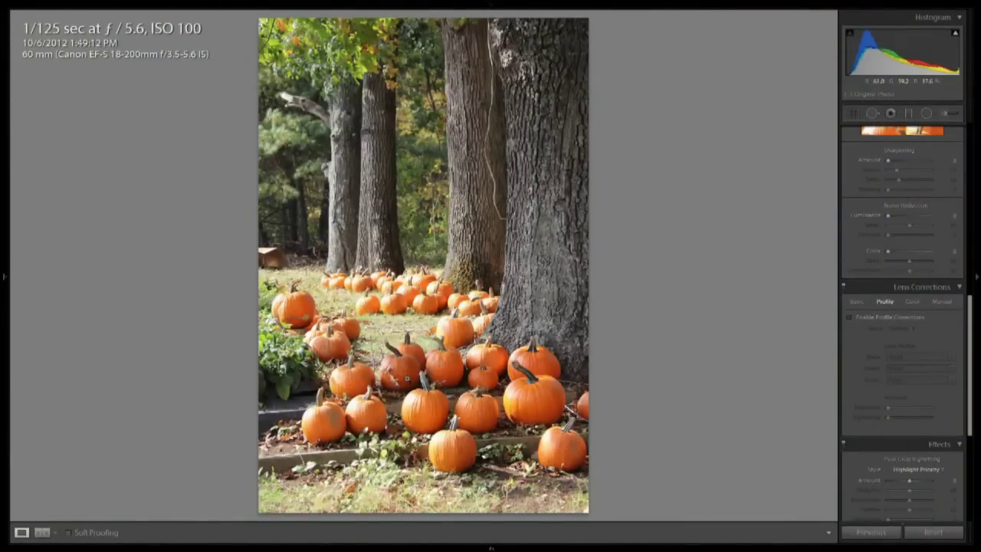
Step: Inspect the red bicycle photo up close around the wooden crossbar, ending with the whole picture in view
{"action": "key", "text": "Right"}
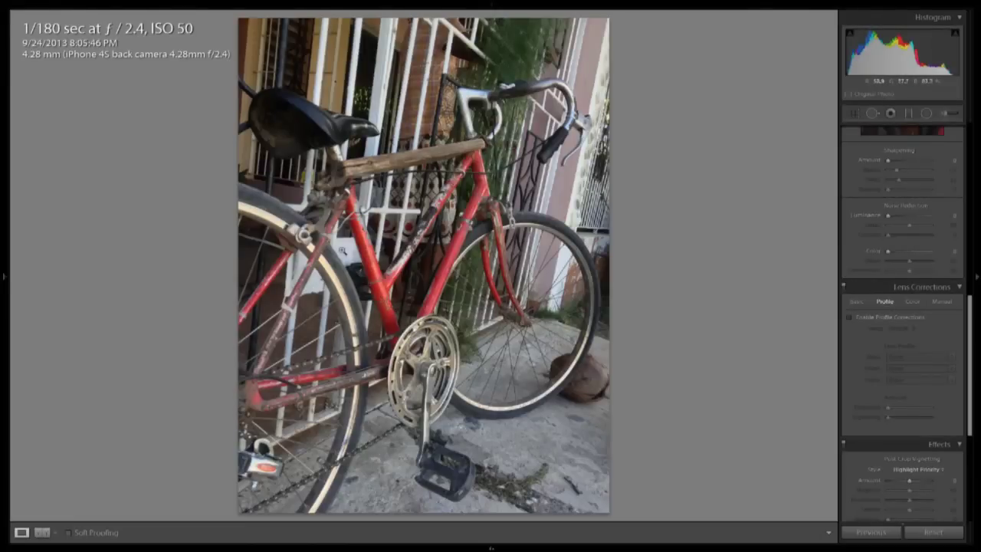
{"action": "left_click", "coordinate": [350, 171]}
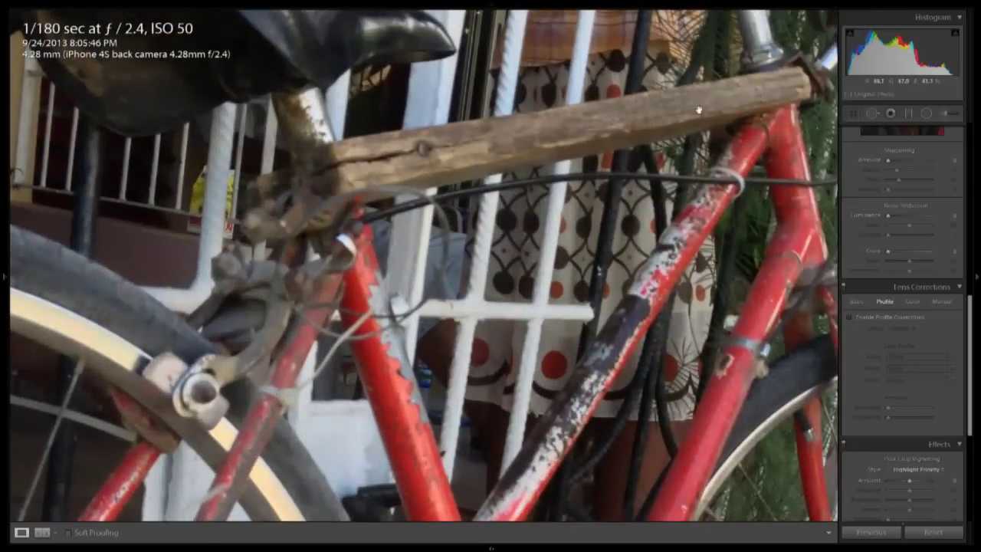
{"action": "left_click", "coordinate": [325, 181]}
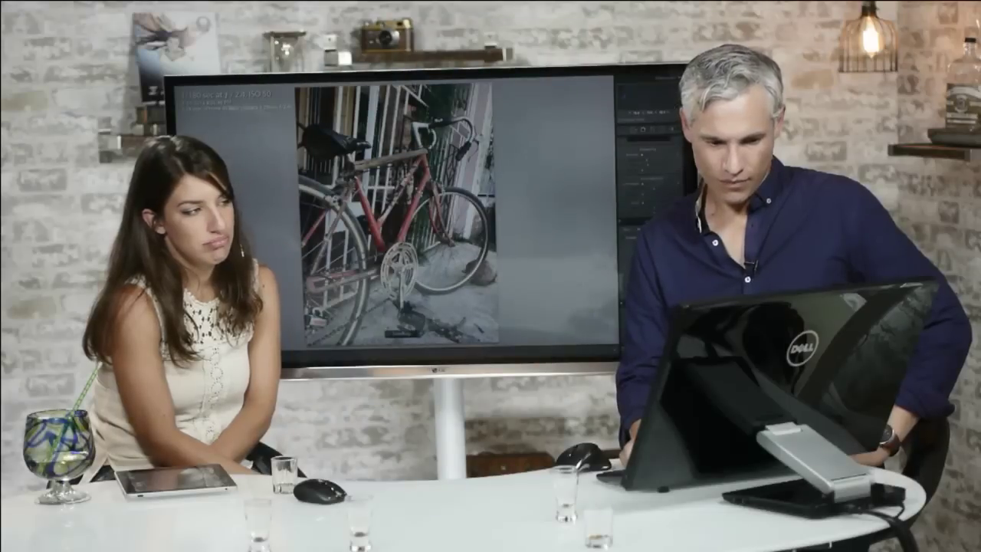
Step: Examine the edge of the dark cliff against the sky in the river landscape photo at high magnification
{"action": "key", "text": "Right"}
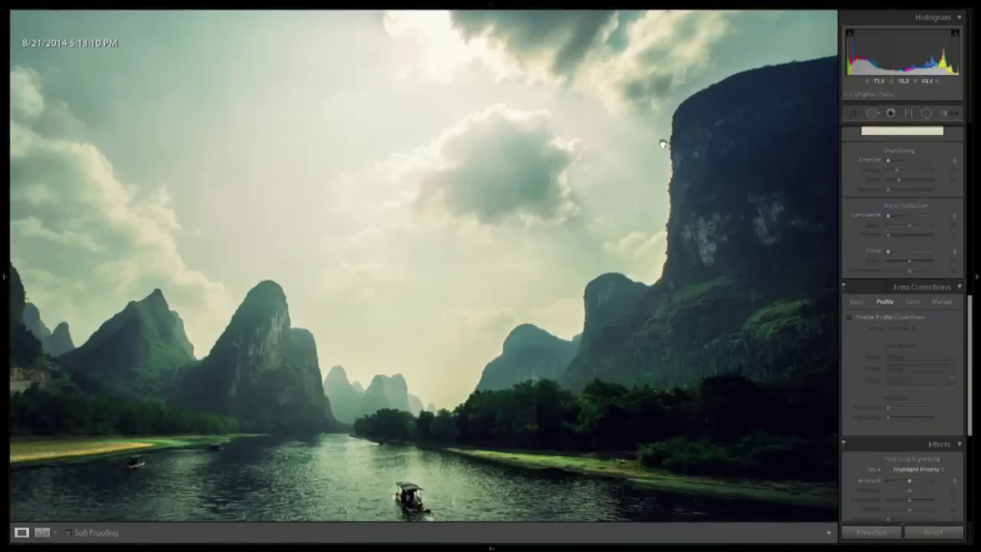
{"action": "left_click", "coordinate": [685, 199]}
{"action": "left_click_drag", "start_coordinate": [677, 189], "coordinate": [105, 411]}
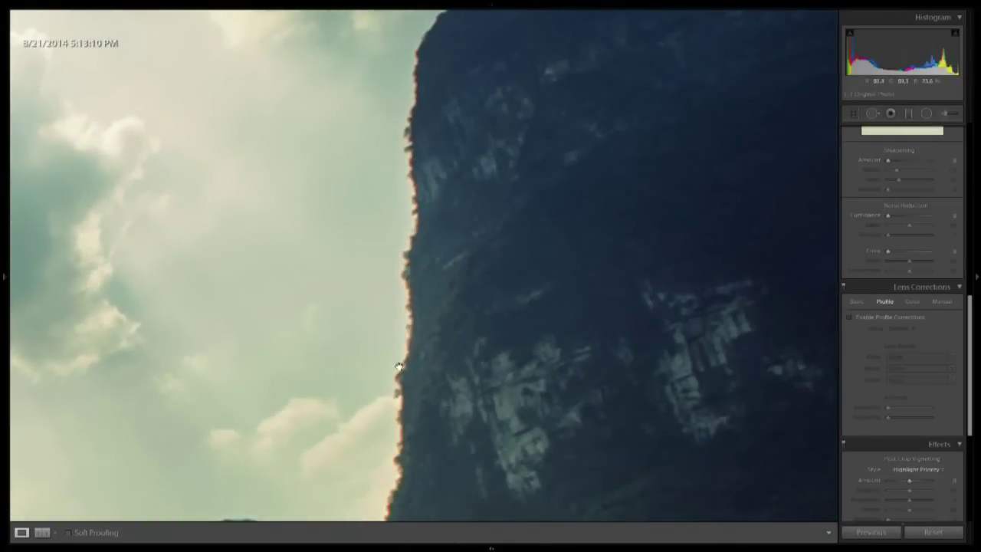
{"action": "left_click", "coordinate": [458, 249]}
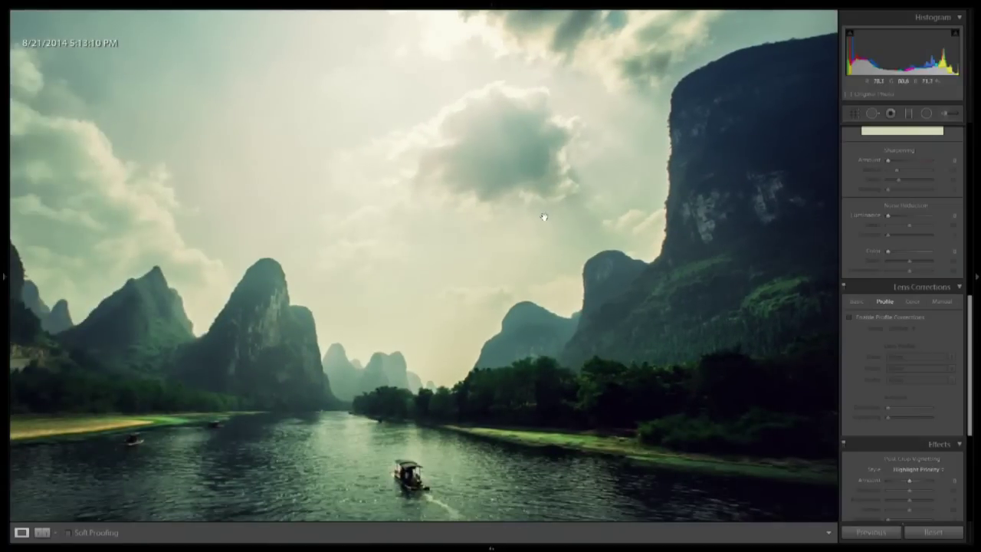
{"action": "key", "text": "ctrl+minus"}
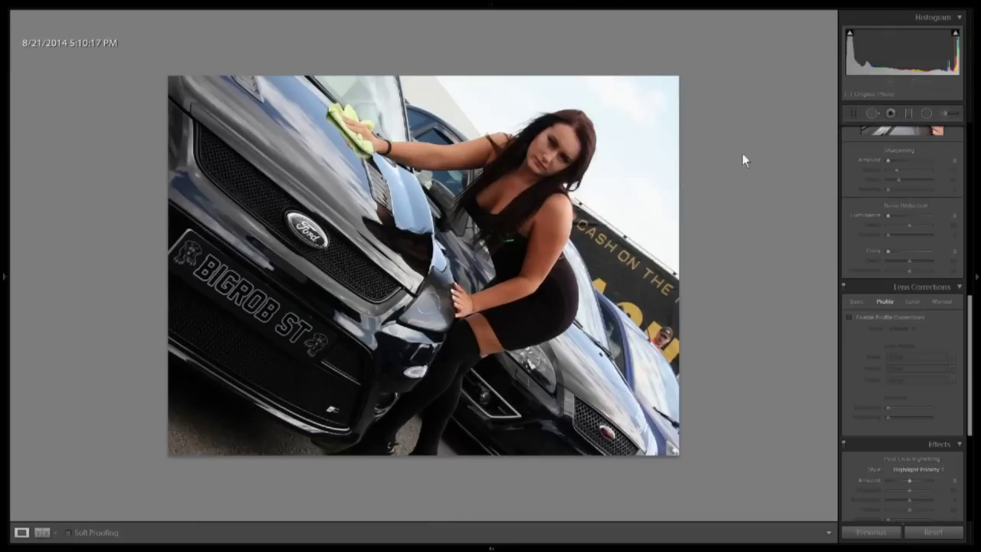
Step: Set Shadows to +100 on the Ford car photo and crop it tighter around the woman, rotated to 6.74 degrees
{"action": "left_click_drag", "start_coordinate": [970, 306], "coordinate": [974, 136]}
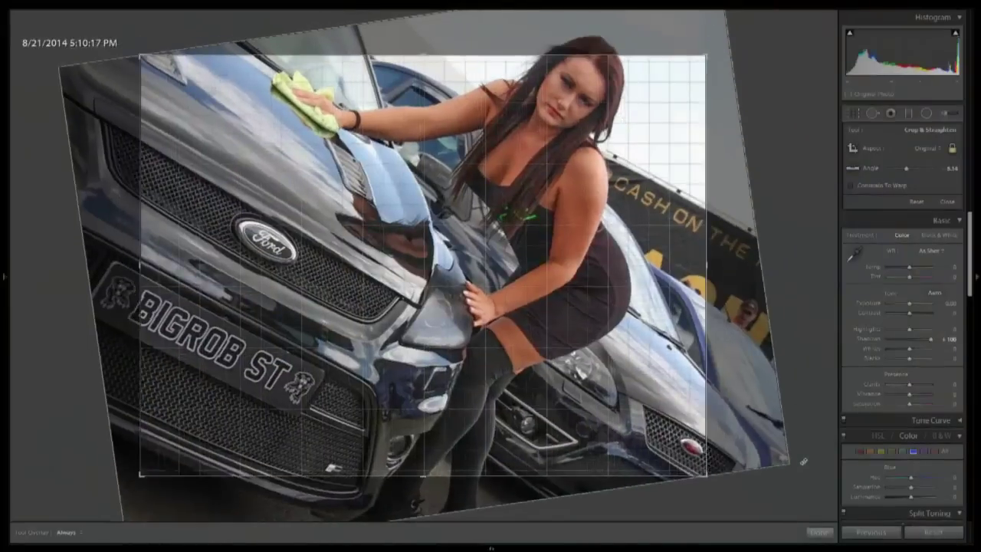
{"action": "left_click_drag", "start_coordinate": [797, 448], "coordinate": [825, 359]}
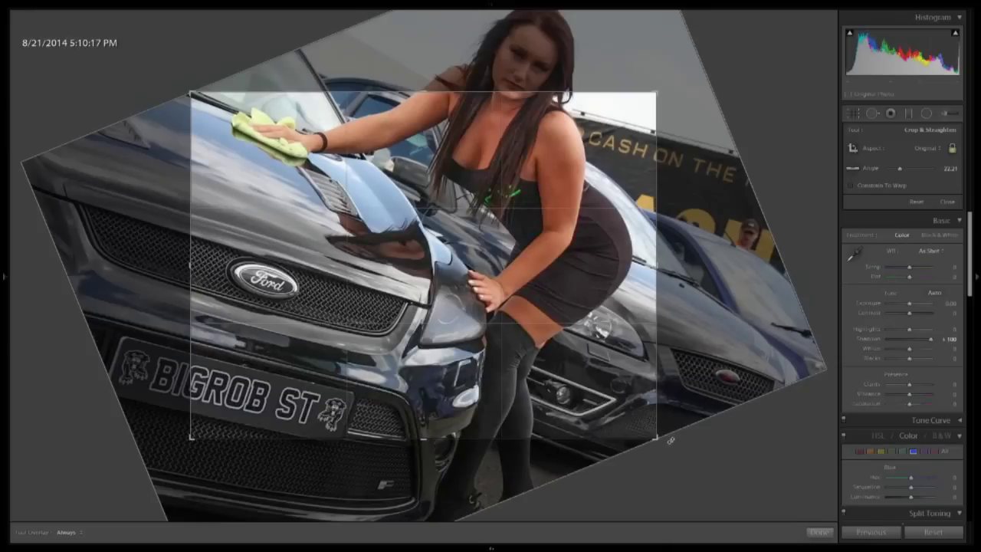
{"action": "left_click_drag", "start_coordinate": [670, 441], "coordinate": [283, 439]}
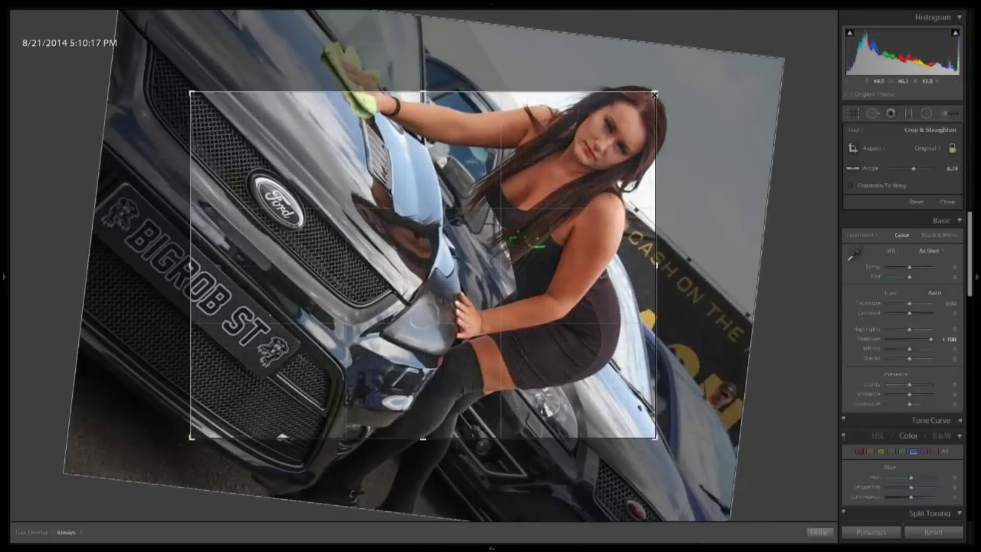
{"action": "left_click_drag", "start_coordinate": [655, 94], "coordinate": [716, 71]}
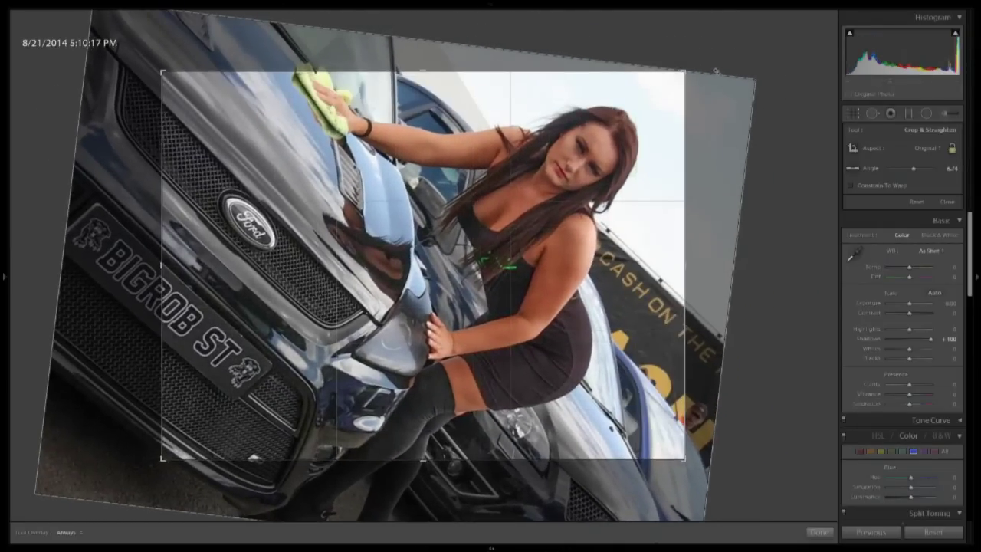
{"action": "key", "text": "Return"}
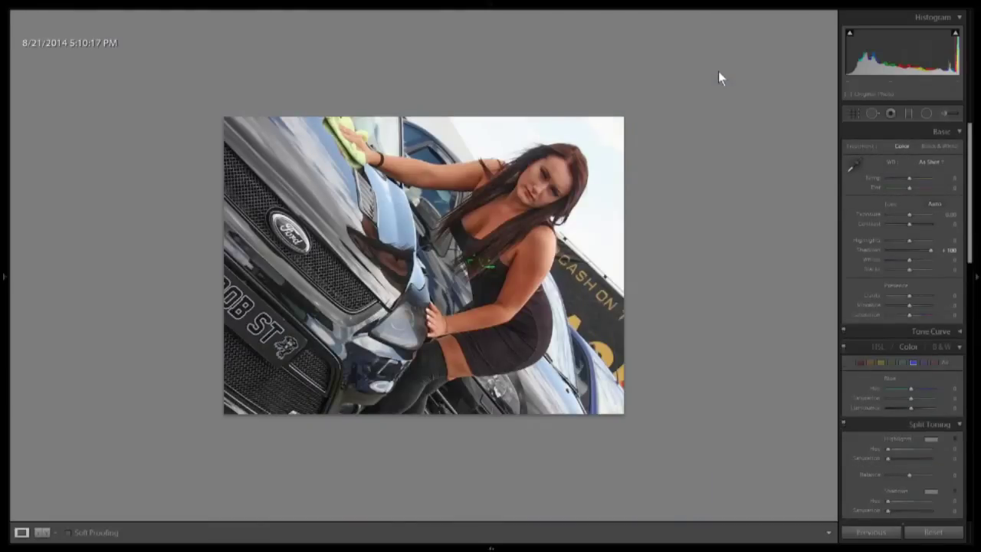
Step: Brighten the young monkey photo by raising Shadows to about +98 and Highlights to nearly the maximum
{"action": "key", "text": "Right"}
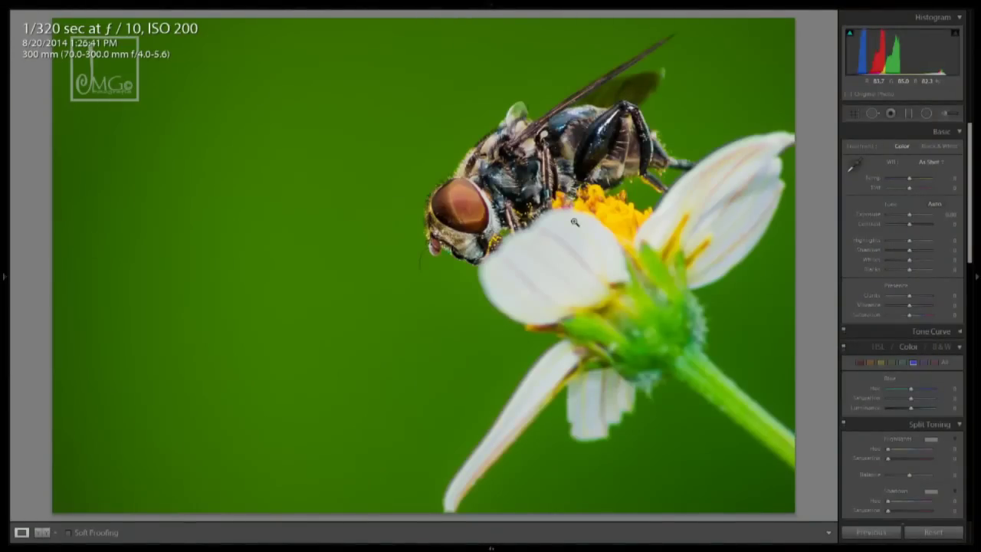
{"action": "key", "text": "Right"}
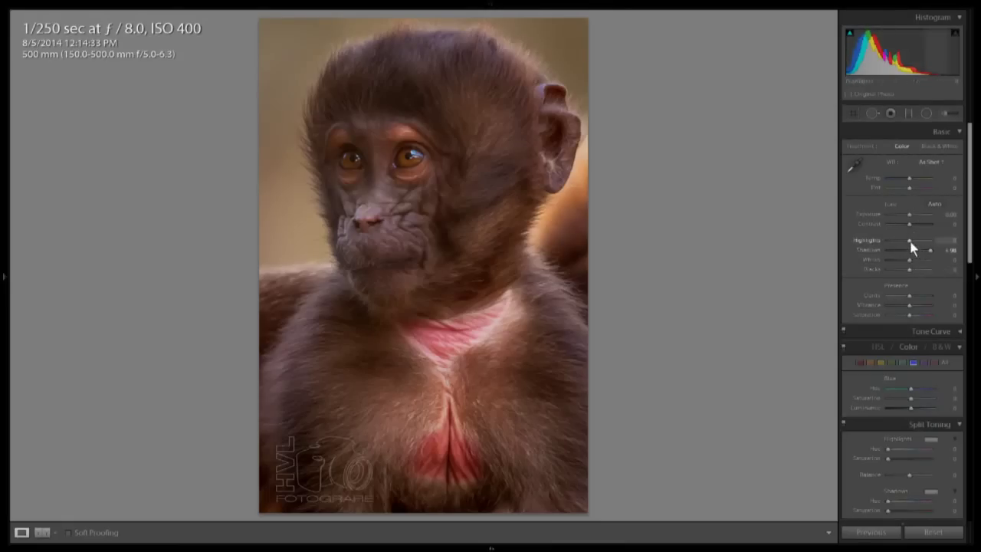
{"action": "left_click_drag", "start_coordinate": [925, 238], "coordinate": [934, 237]}
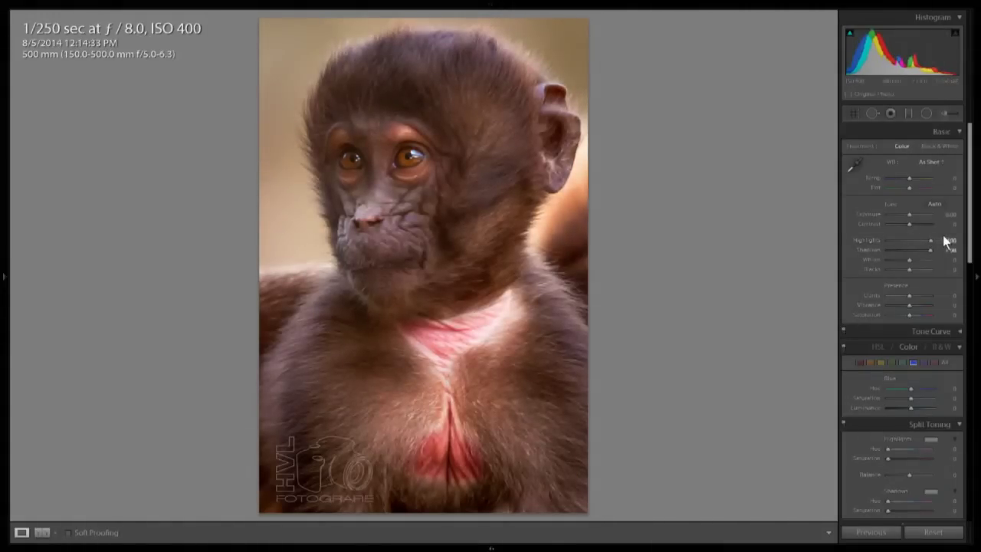
{"action": "left_click_drag", "start_coordinate": [908, 177], "coordinate": [908, 178]}
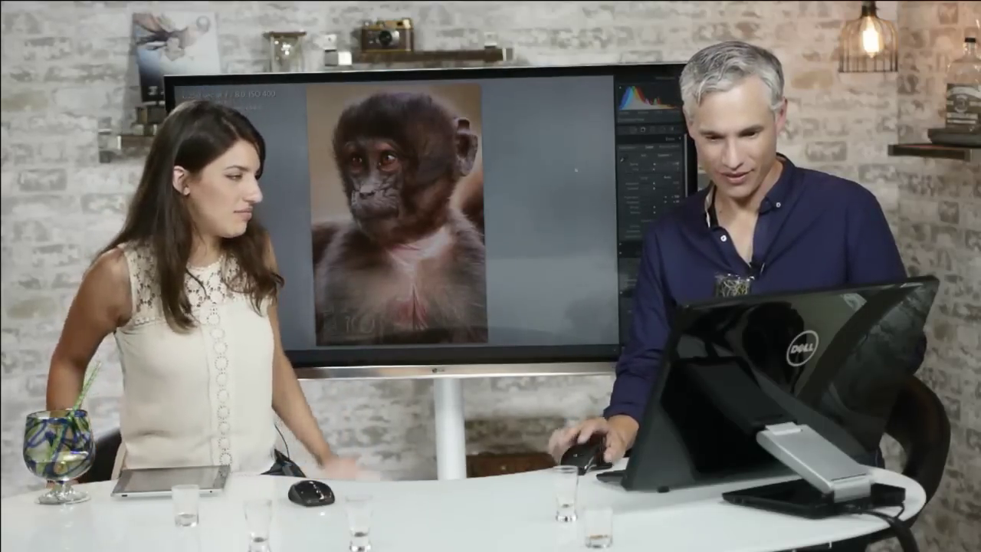
Step: Review the dusk harbour photo and the dog-in-hammock photo, and advance to the puffin photo
{"action": "key", "text": "Right"}
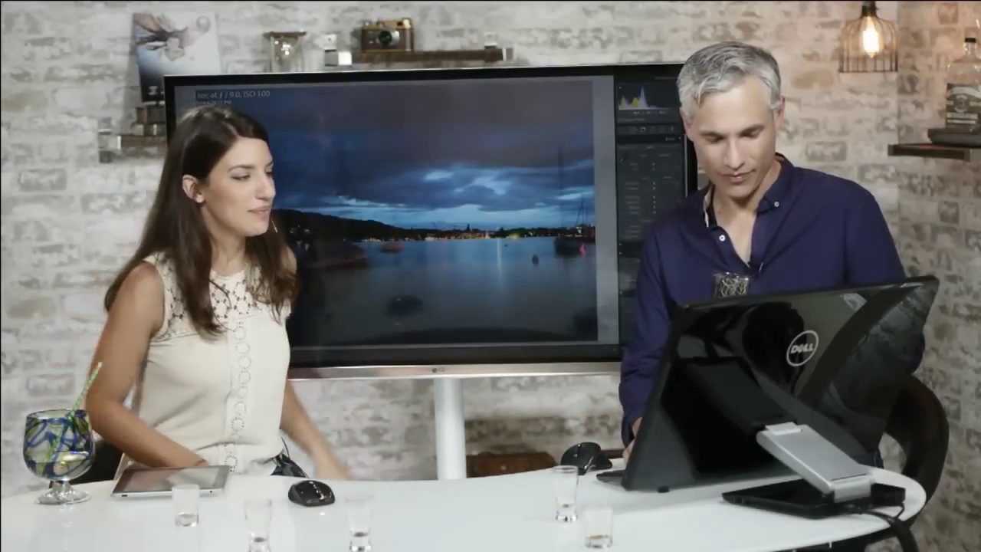
{"action": "key", "text": "Right"}
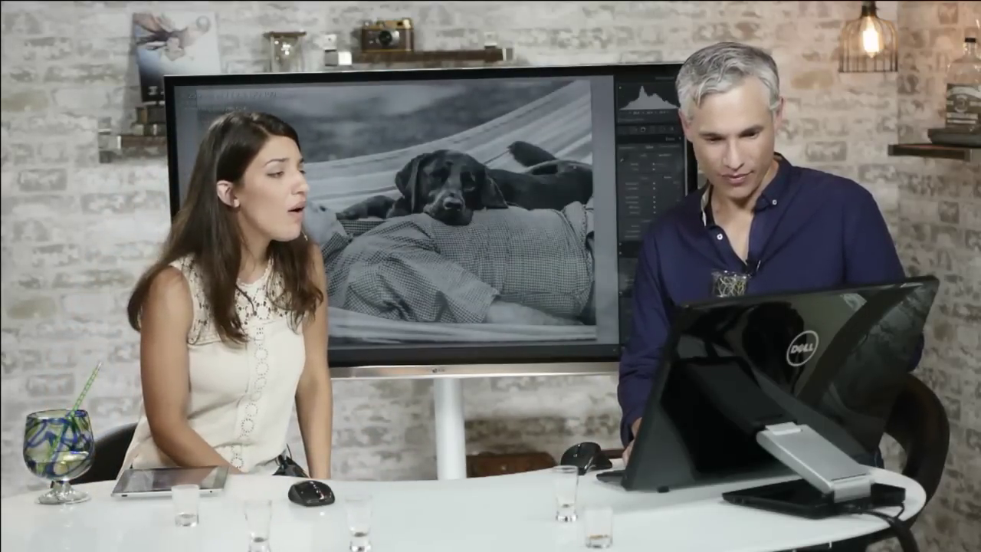
{"action": "key", "text": "Left"}
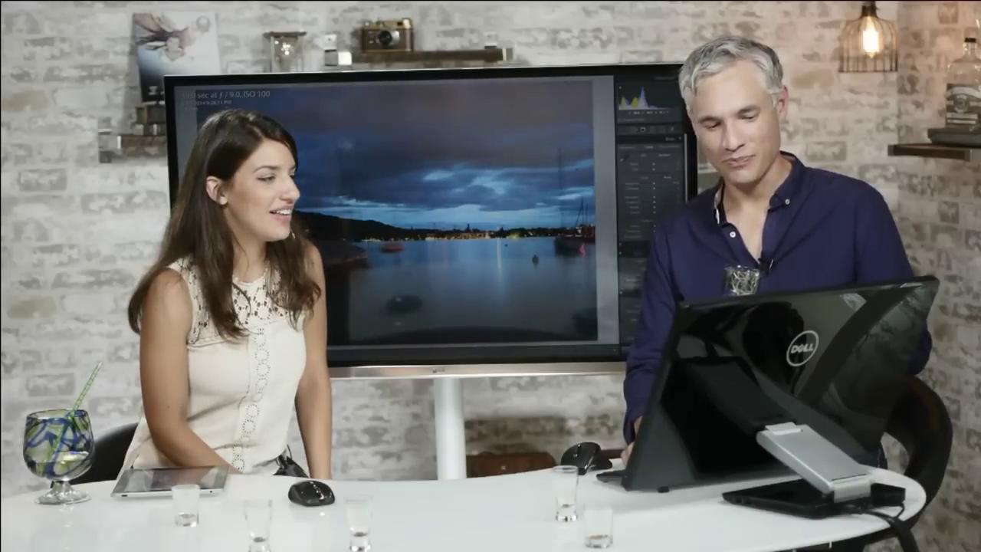
{"action": "key", "text": "Right"}
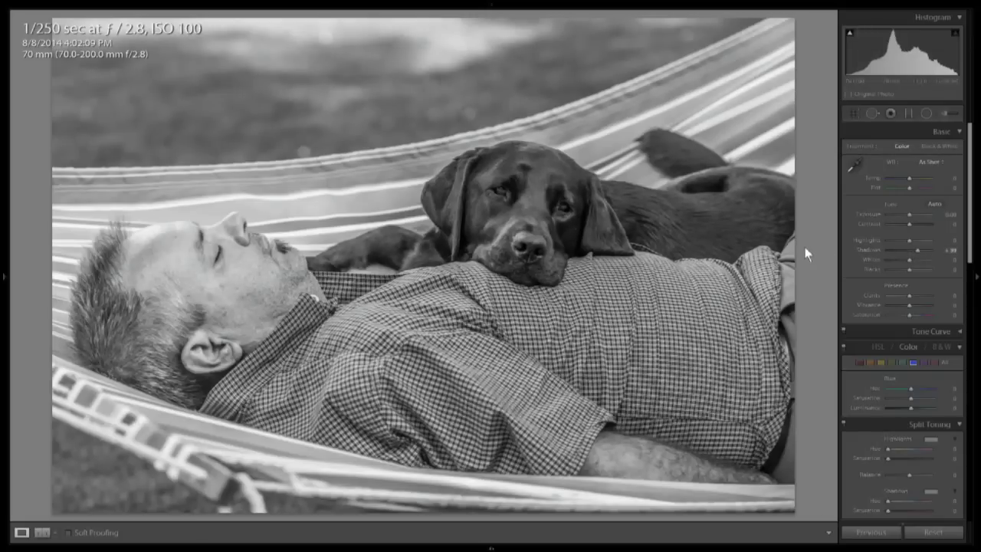
{"action": "key", "text": "Right"}
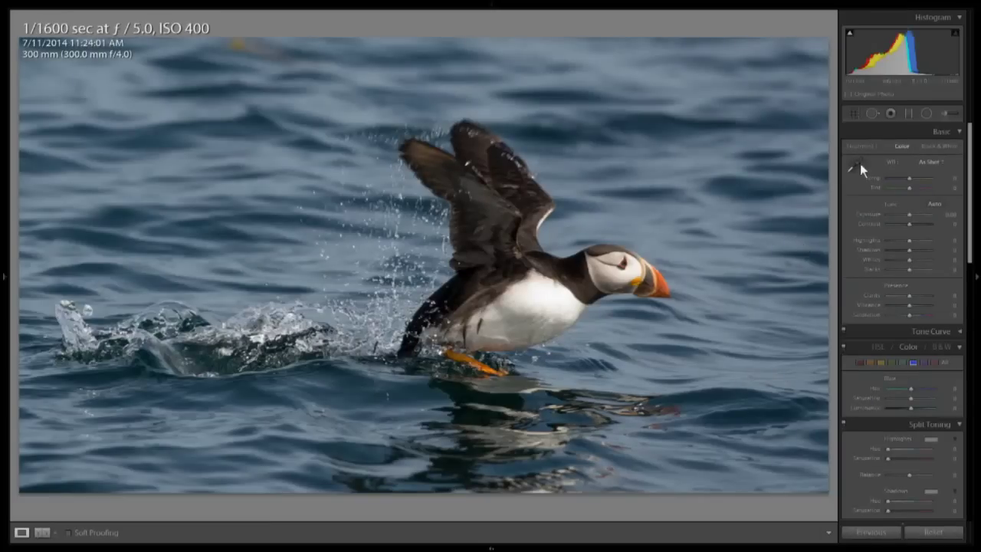
Step: Crop the puffin photo tighter at the original aspect ratio and reposition the frame to leave more water above the wings
{"action": "mouse_move", "coordinate": [438, 33]}
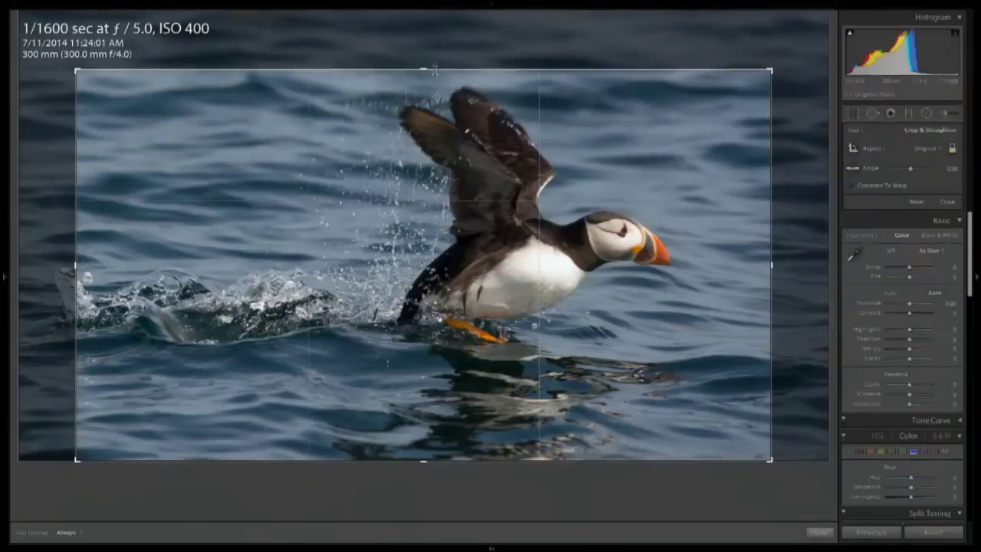
{"action": "left_click_drag", "start_coordinate": [452, 242], "coordinate": [460, 284]}
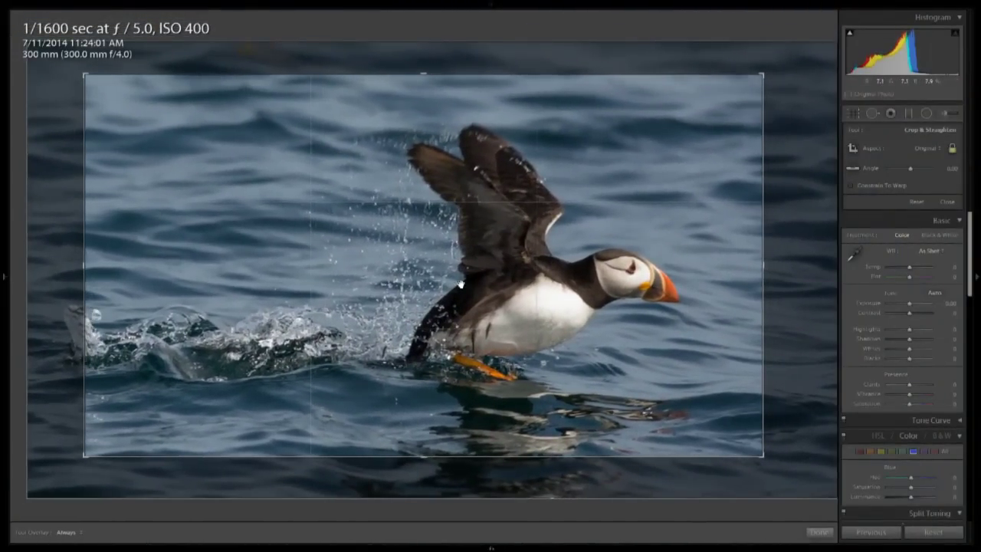
{"action": "key", "text": "Return"}
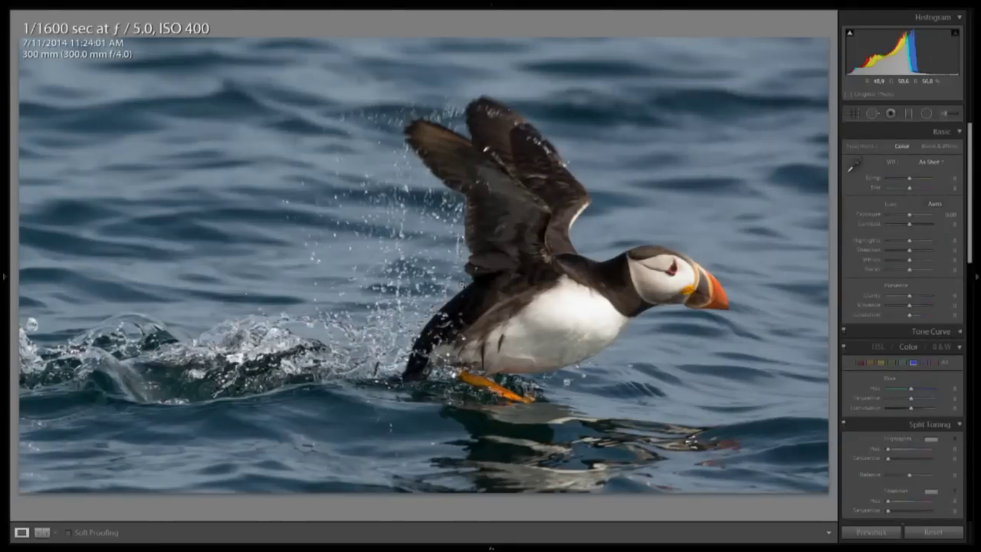
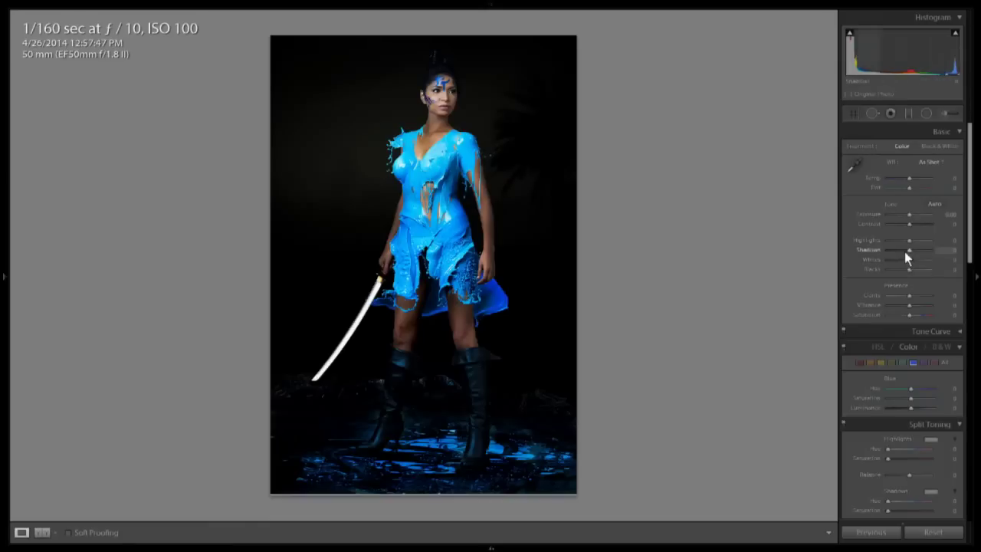
Step: Try Shadows up to +100 on the photo of the woman with the sword, settle at about +56, and check it at reduced size
{"action": "left_click_drag", "start_coordinate": [910, 256], "coordinate": [920, 251]}
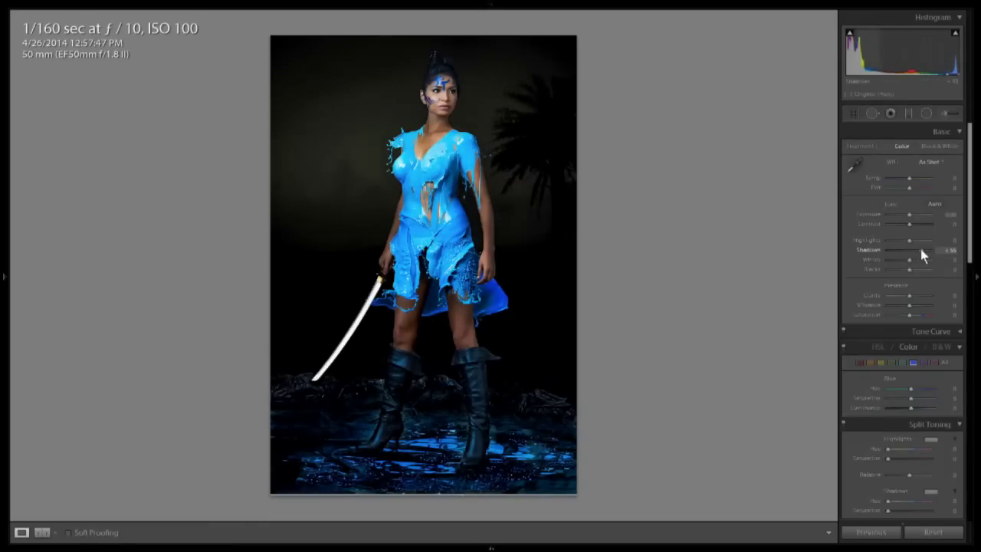
{"action": "left_click_drag", "start_coordinate": [920, 249], "coordinate": [911, 256]}
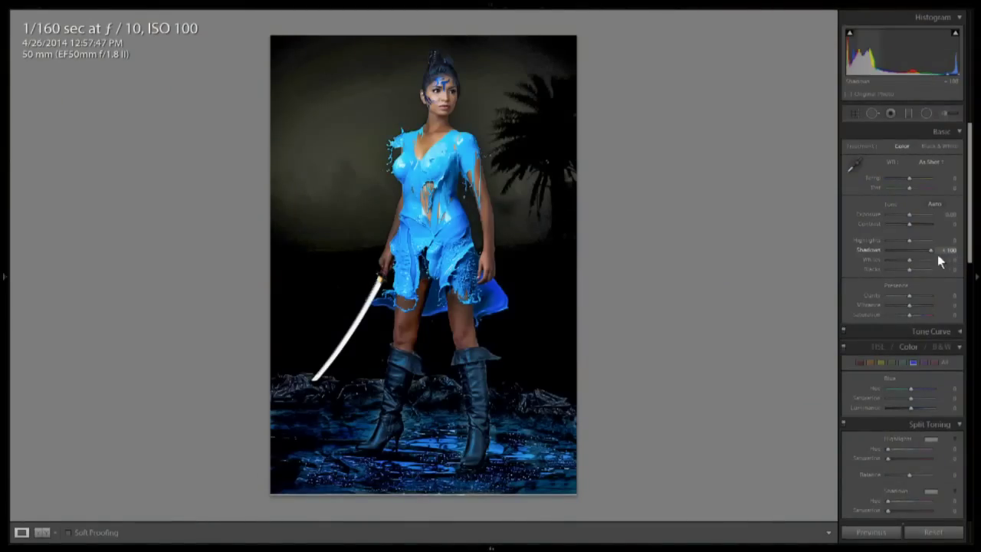
{"action": "mouse_move", "coordinate": [927, 253]}
{"action": "left_mouse_down"}
{"action": "mouse_move", "coordinate": [901, 256]}
{"action": "mouse_move", "coordinate": [912, 251]}
{"action": "left_mouse_up"}
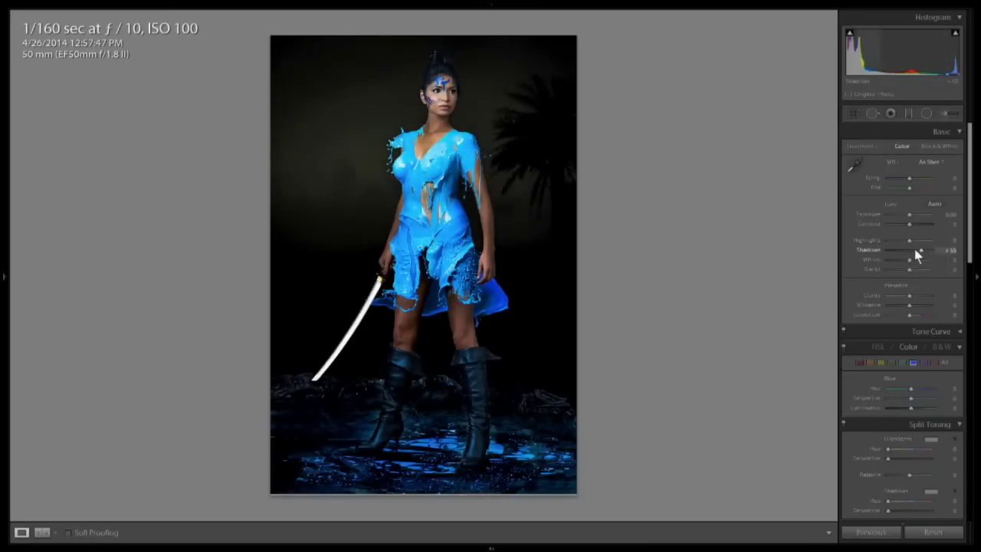
{"action": "left_click", "coordinate": [432, 105]}
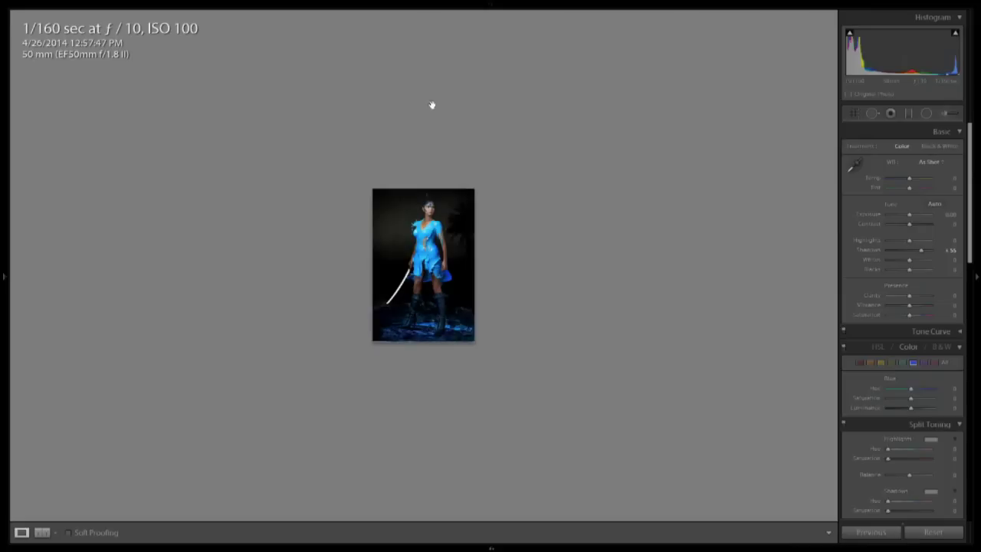
{"action": "left_click", "coordinate": [413, 217]}
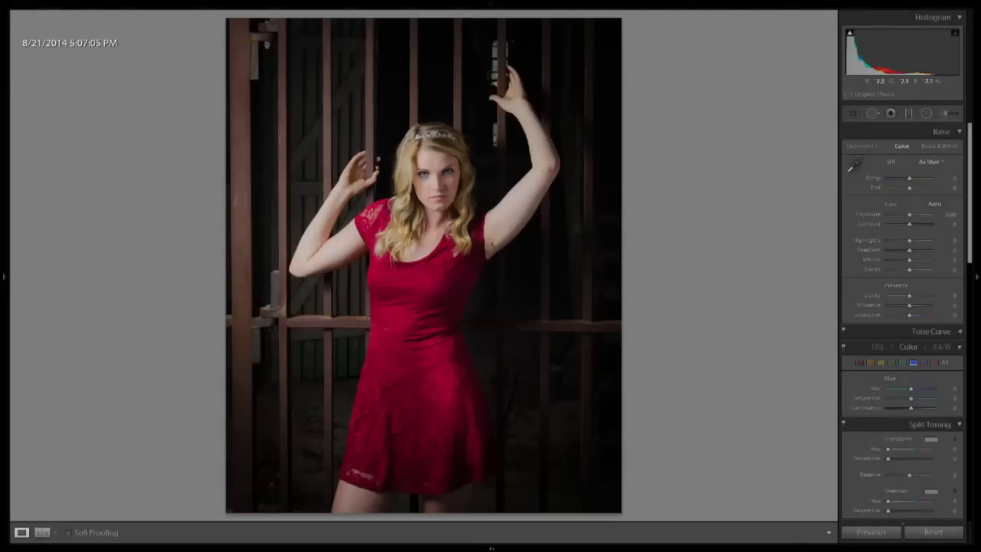
Step: Examine the portrait of the woman in the red dress more closely, from her face down to the hem
{"action": "left_click", "coordinate": [443, 153]}
{"action": "left_click_drag", "start_coordinate": [433, 309], "coordinate": [458, 147]}
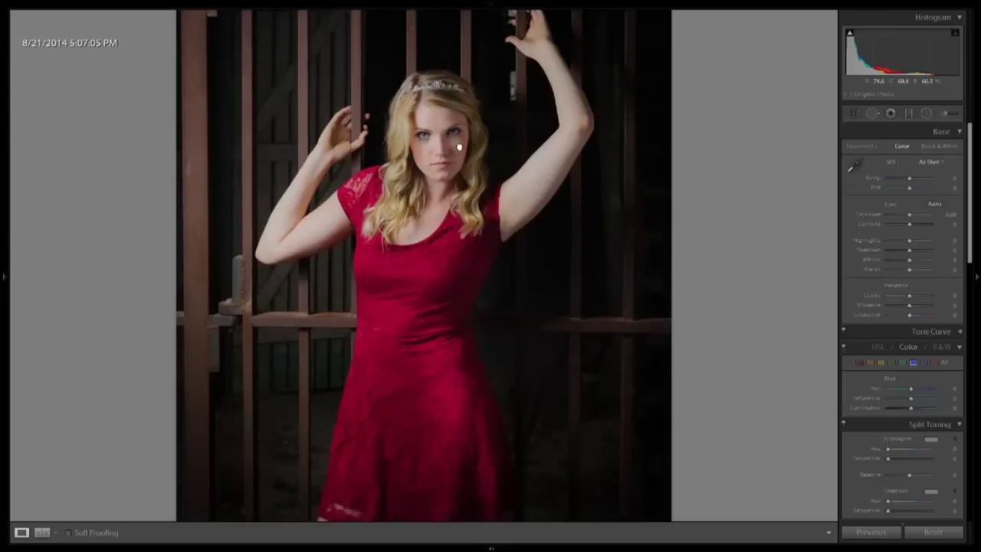
{"action": "left_click_drag", "start_coordinate": [472, 282], "coordinate": [475, 246]}
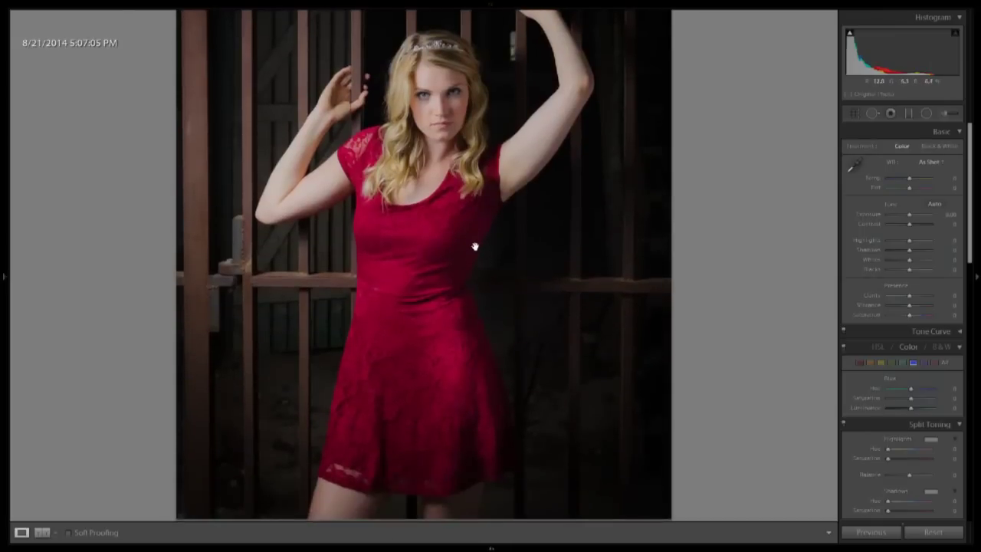
{"action": "left_click", "coordinate": [475, 246]}
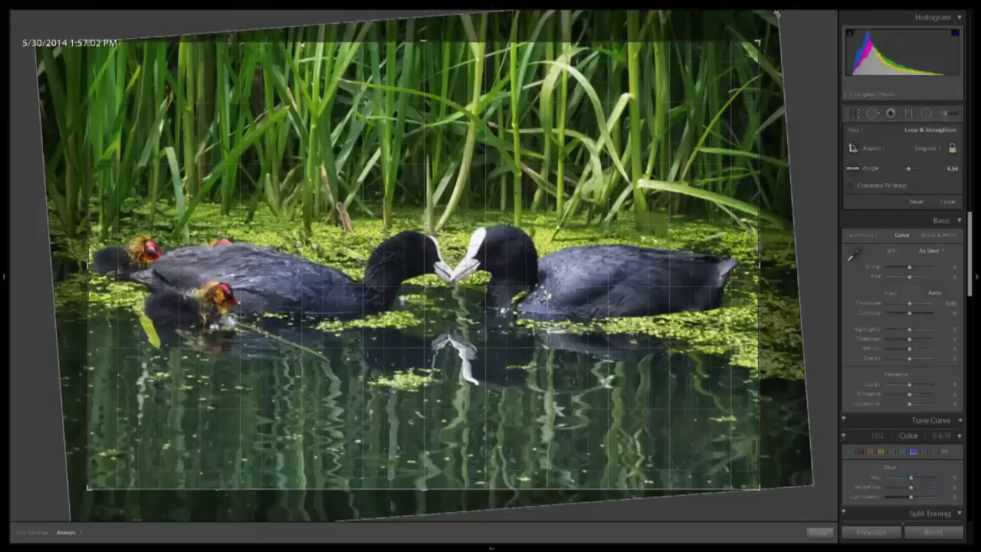
Step: Straighten the coots photo to about -4.63 degrees, shift the crop toward its right side, and apply it
{"action": "left_click_drag", "start_coordinate": [766, 21], "coordinate": [775, 14]}
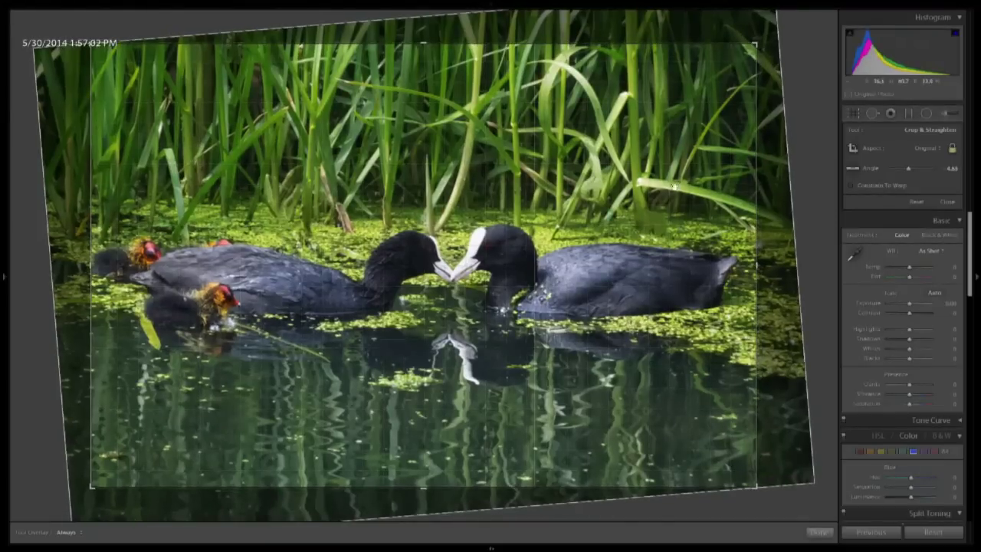
{"action": "left_click_drag", "start_coordinate": [666, 197], "coordinate": [620, 200]}
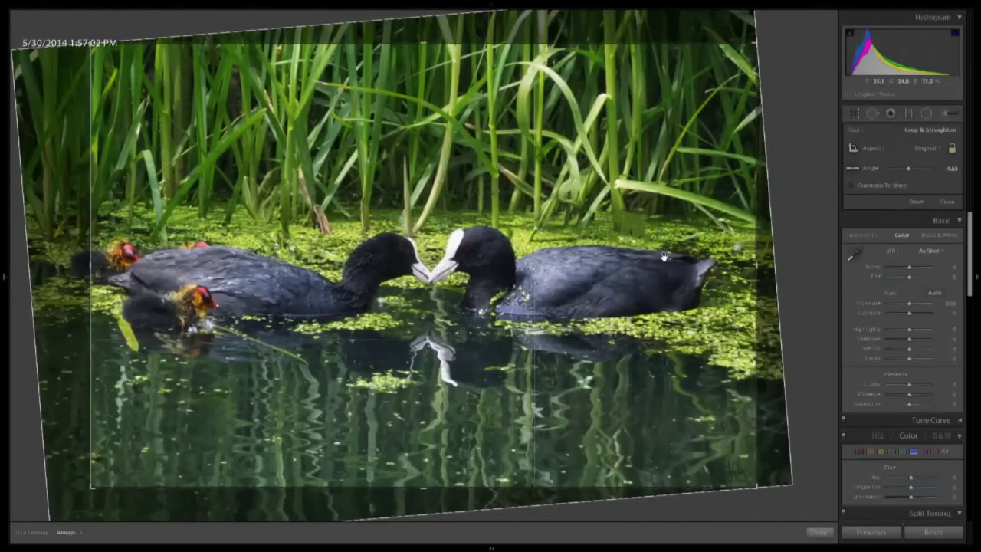
{"action": "key", "text": "Return"}
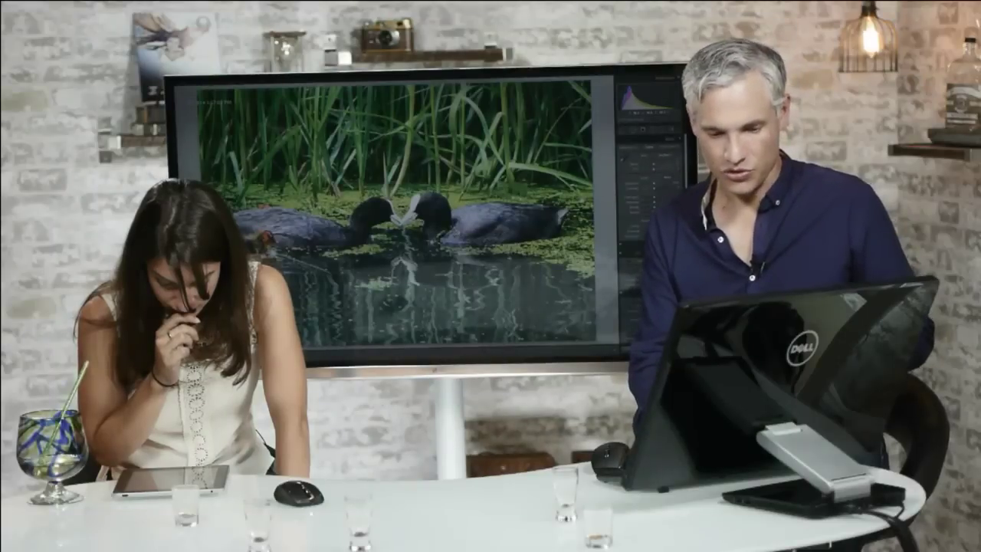
Step: Review both versions of the sunset grass photo and adjust Exposure slightly on the striped cathedral photo
{"action": "key", "text": "Right"}
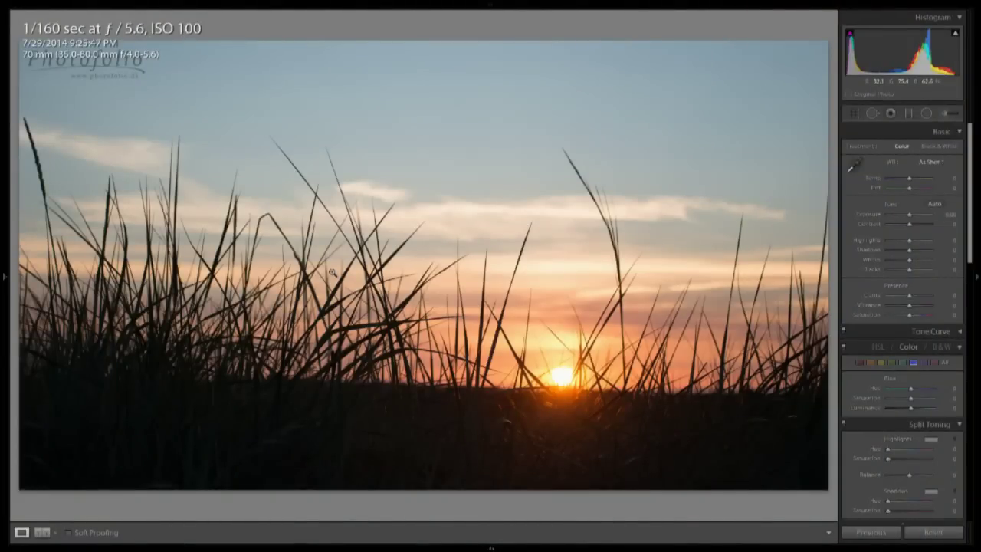
{"action": "key", "text": "Right"}
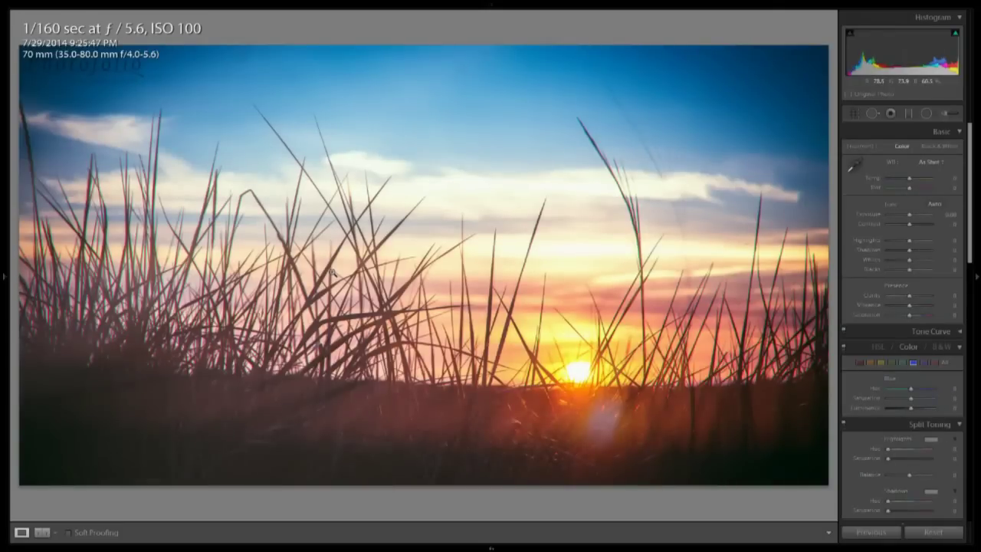
{"action": "key", "text": "Right"}
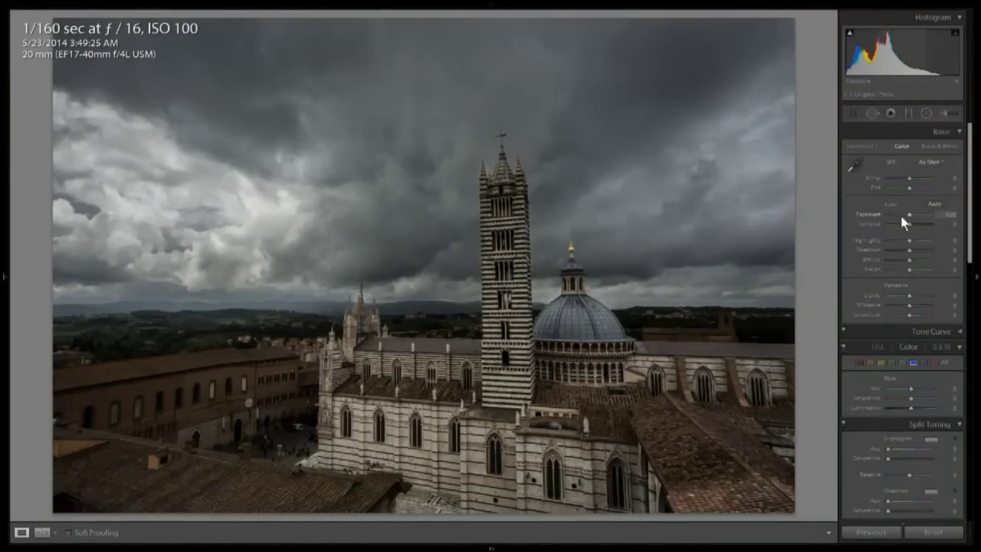
{"action": "left_click_drag", "start_coordinate": [907, 214], "coordinate": [912, 214]}
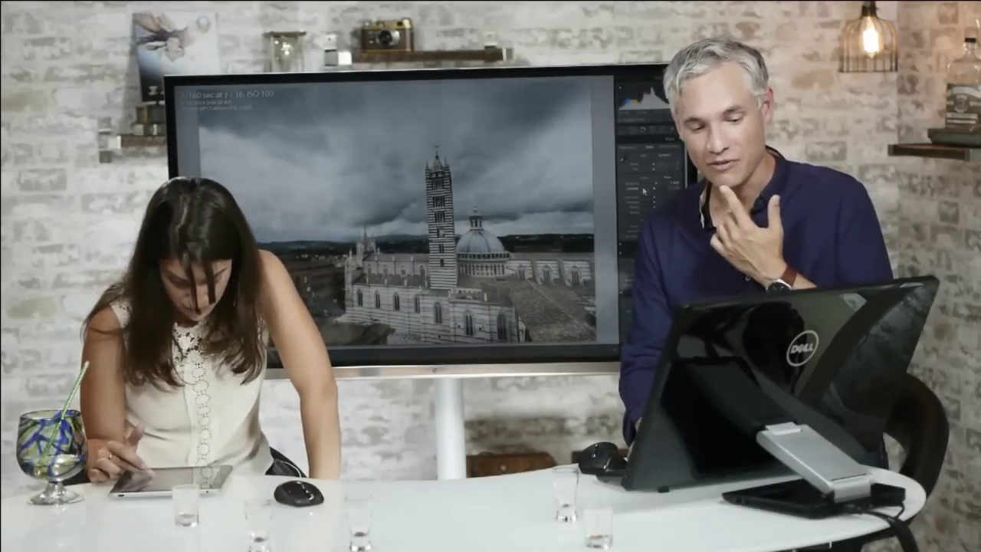
Step: Review the sunset lake, black-and-white street scene, wooden chapel and bee-on-flower photos one after another
{"action": "key", "text": "Right"}
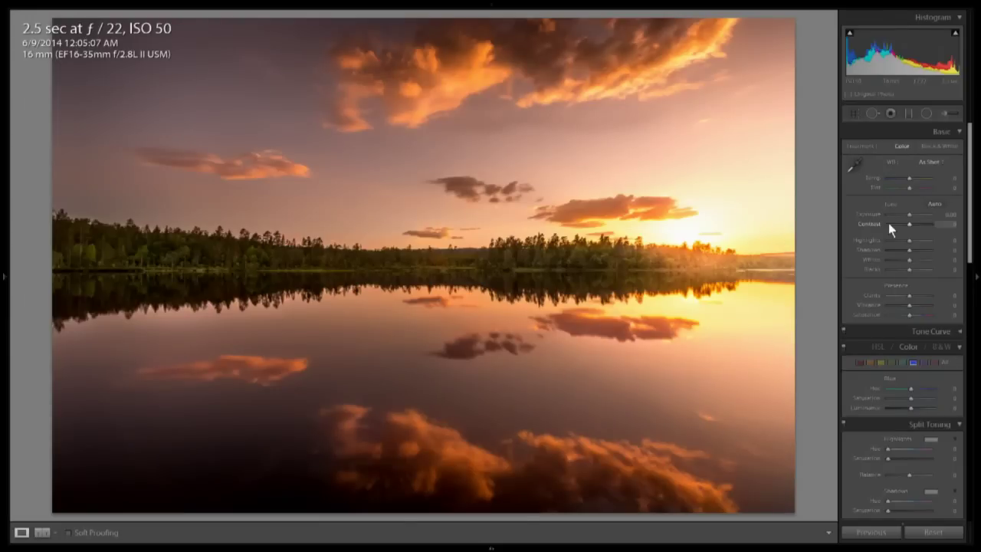
{"action": "key", "text": "Right"}
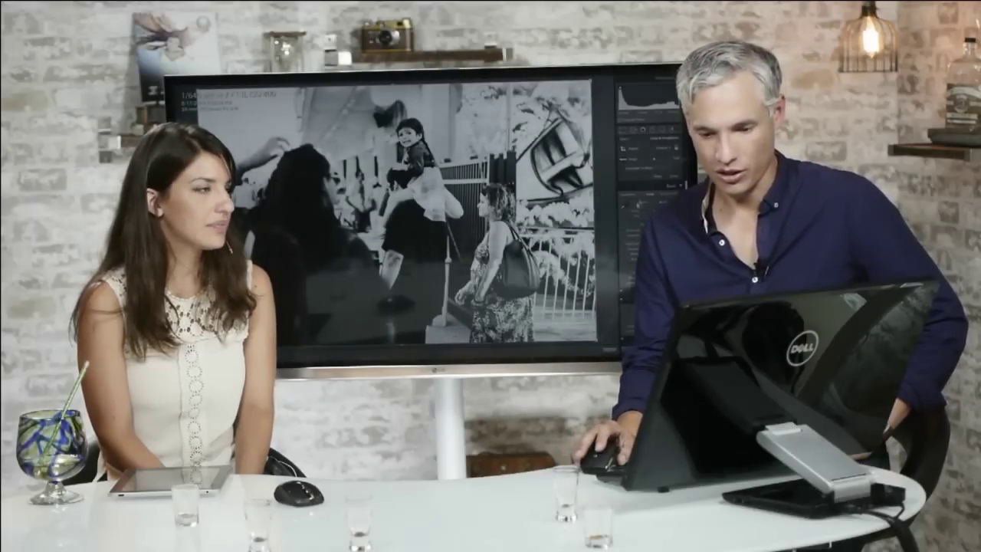
{"action": "key", "text": "Right"}
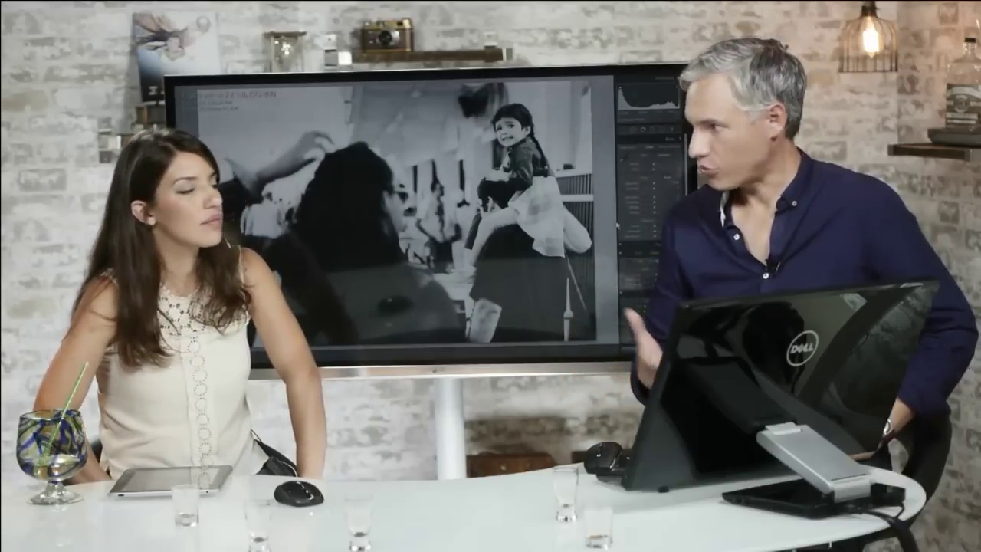
{"action": "key", "text": "Right"}
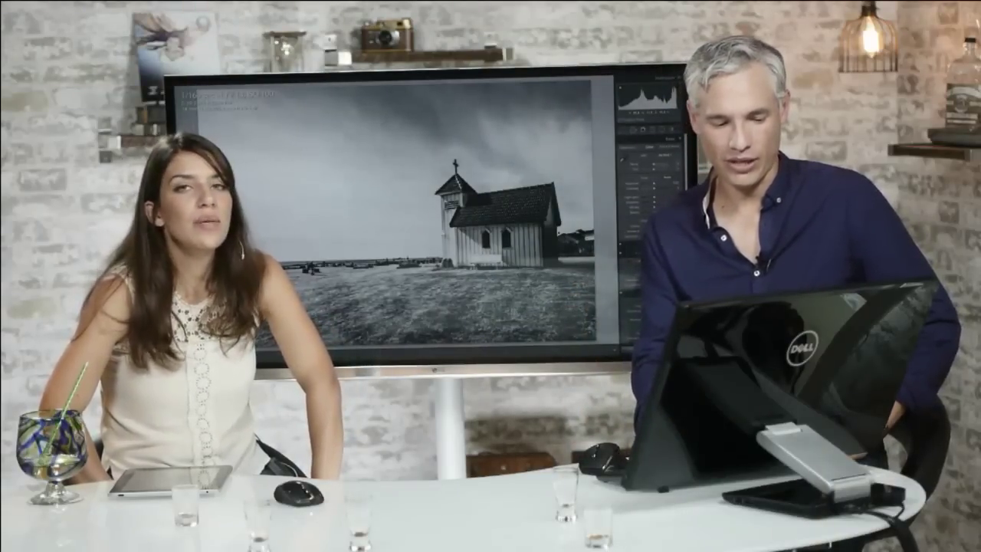
{"action": "key", "text": "Right"}
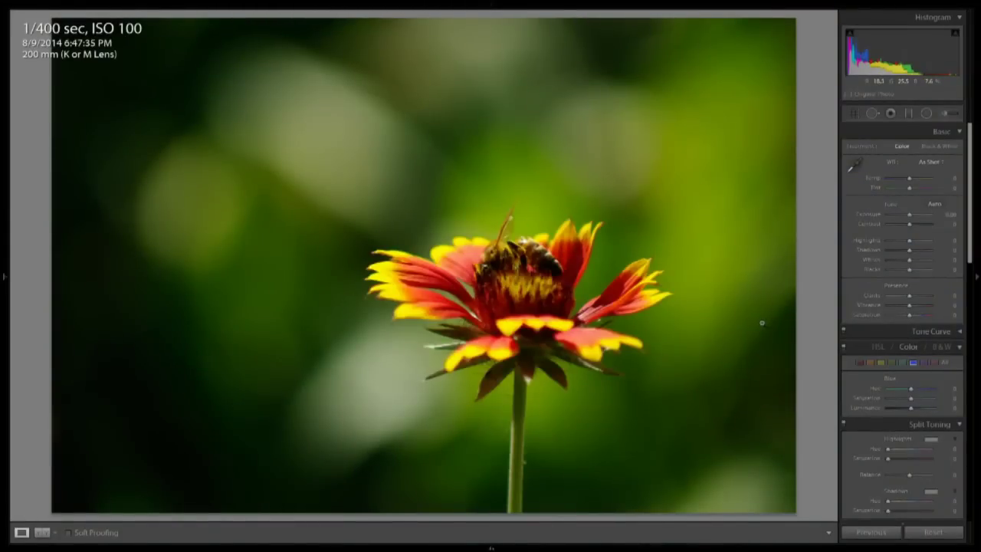
Step: Darken the black-and-white body close-up by lowering Blacks
{"action": "key", "text": "Right"}
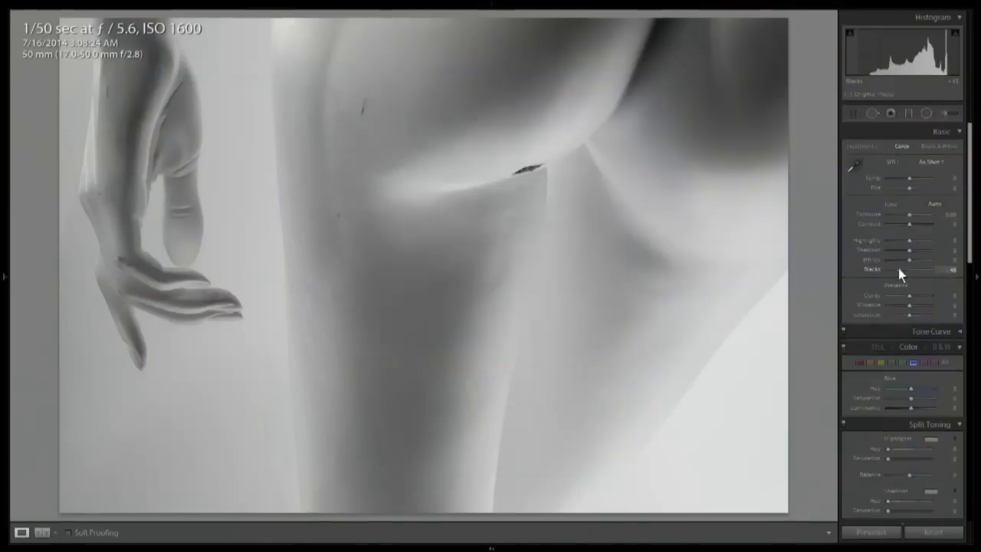
{"action": "mouse_move", "coordinate": [898, 268]}
{"action": "left_mouse_down"}
{"action": "mouse_move", "coordinate": [889, 270]}
{"action": "mouse_move", "coordinate": [898, 265]}
{"action": "left_mouse_up"}
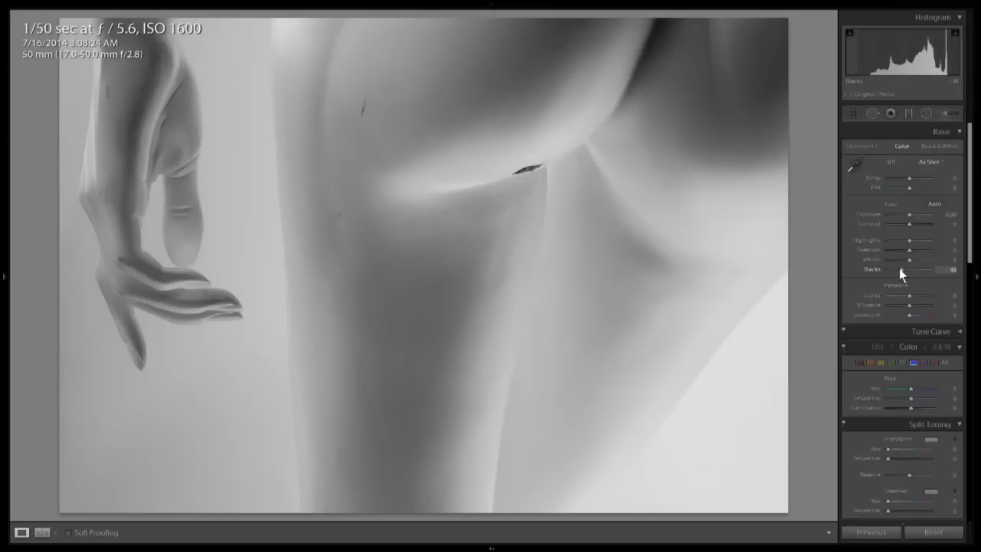
Step: Browse the library grid, view the family fishing photo full-size, and advance to the portrait of the crowned woman
{"action": "key", "text": "g"}
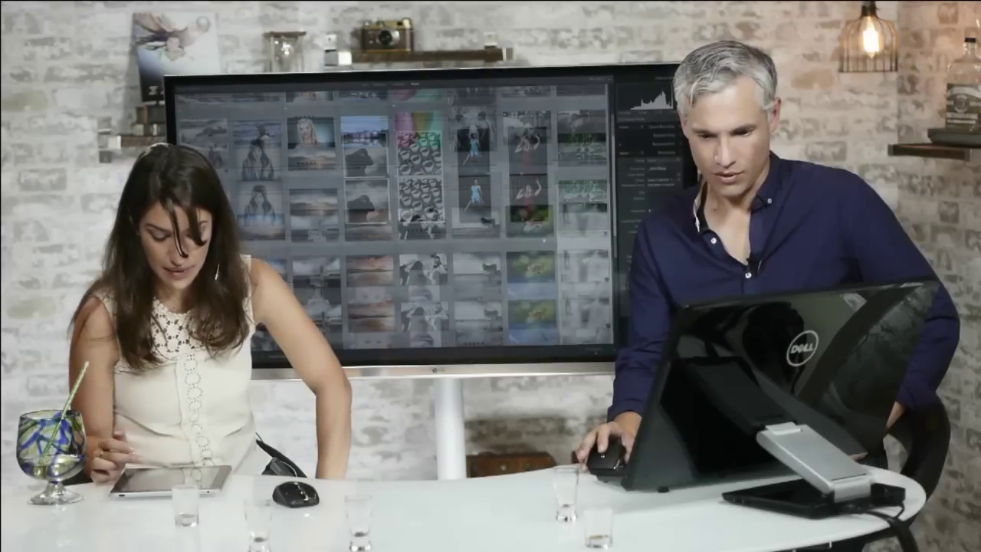
{"action": "scroll", "coordinate": [395, 214], "scroll_direction": "down", "scroll_amount": 5}
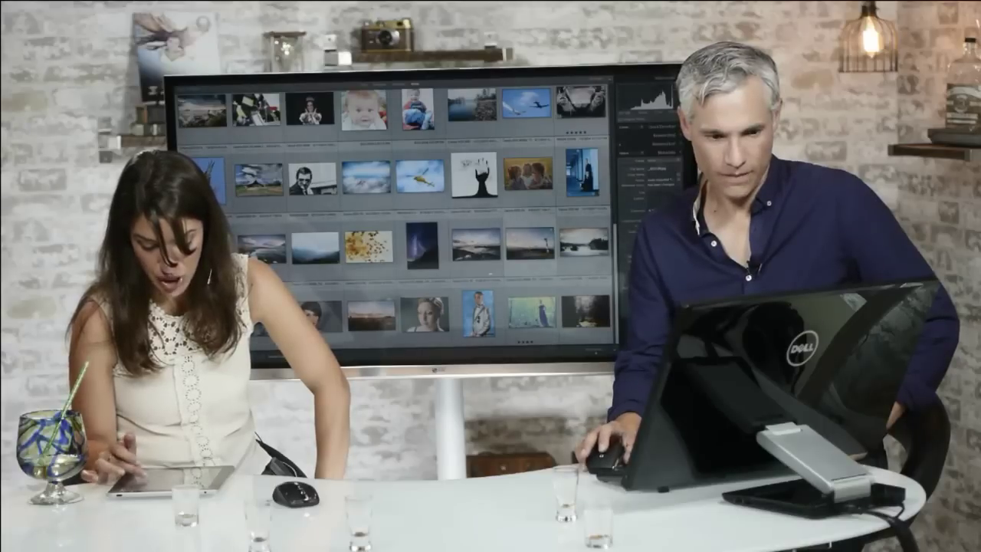
{"action": "scroll", "coordinate": [394, 215], "scroll_direction": "up", "scroll_amount": 1}
{"action": "scroll", "coordinate": [395, 214], "scroll_direction": "up", "scroll_amount": 1}
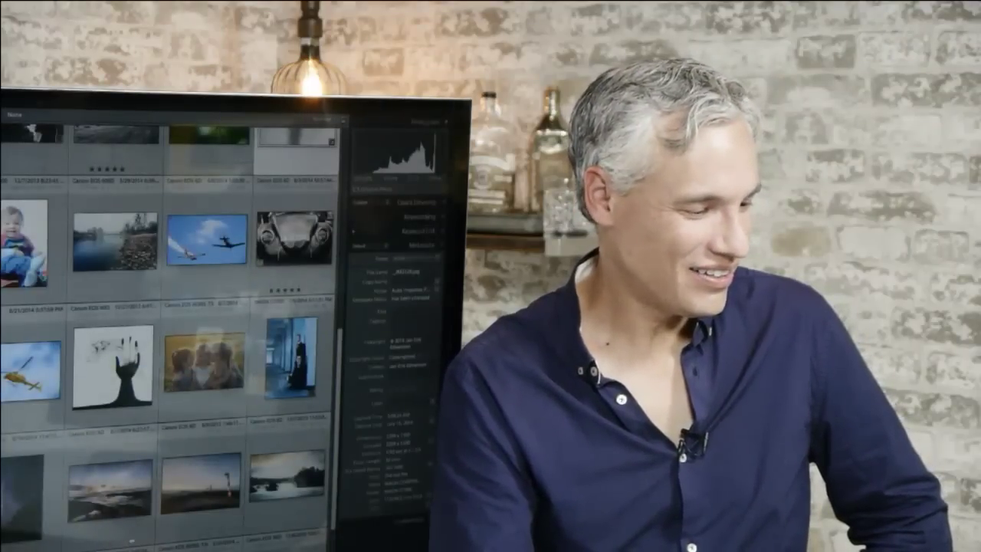
{"action": "key", "text": "e"}
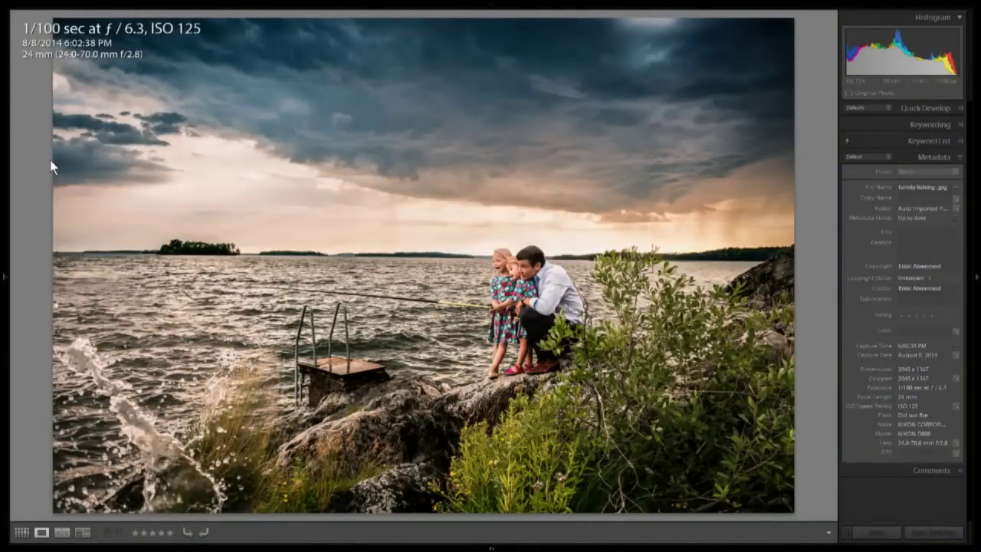
{"action": "key", "text": "Right"}
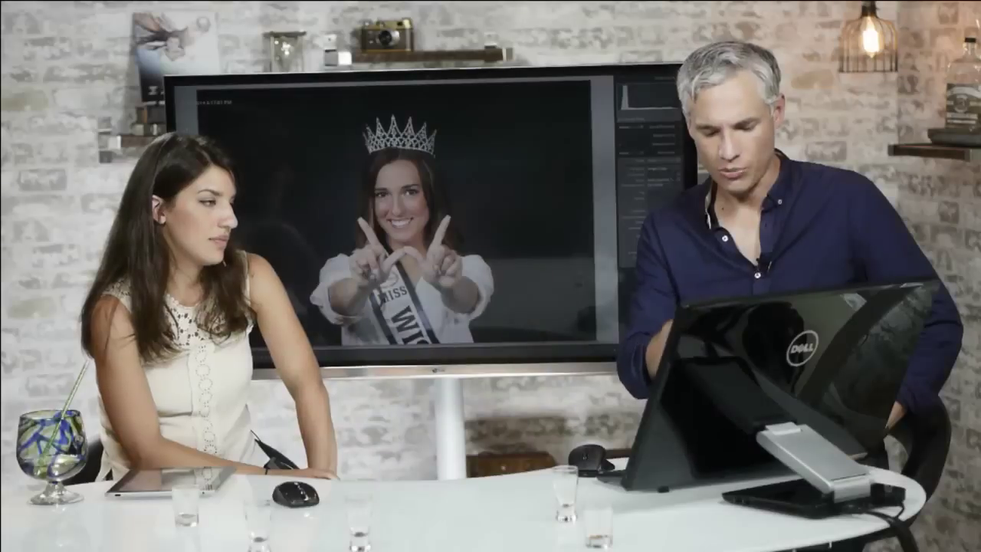
Step: Try a tighter crop that cuts into the crown on the woman's portrait, and undo it
{"action": "key", "text": "z"}
{"action": "key", "text": "z"}
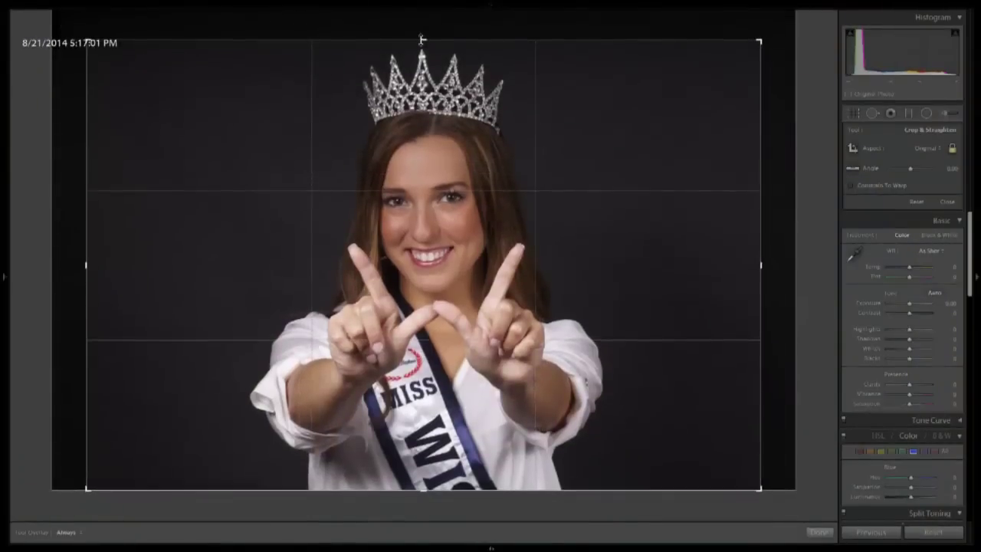
{"action": "left_click_drag", "start_coordinate": [422, 38], "coordinate": [421, 58]}
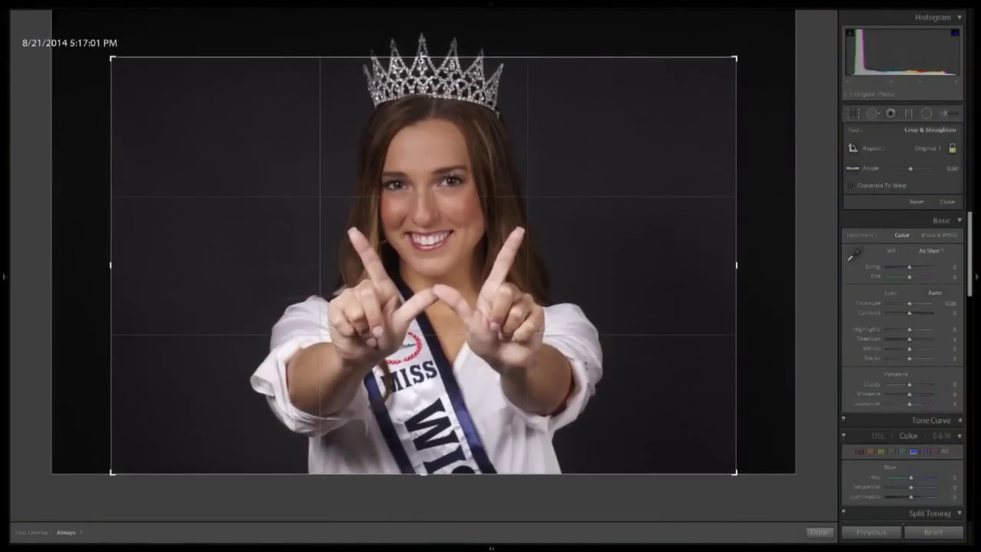
{"action": "key", "text": "Return"}
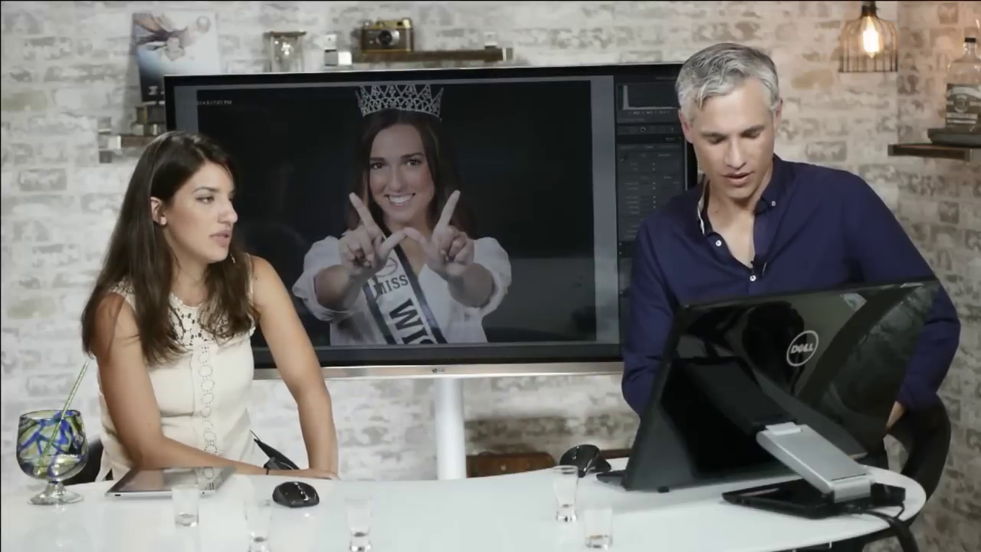
{"action": "key", "text": "ctrl+z"}
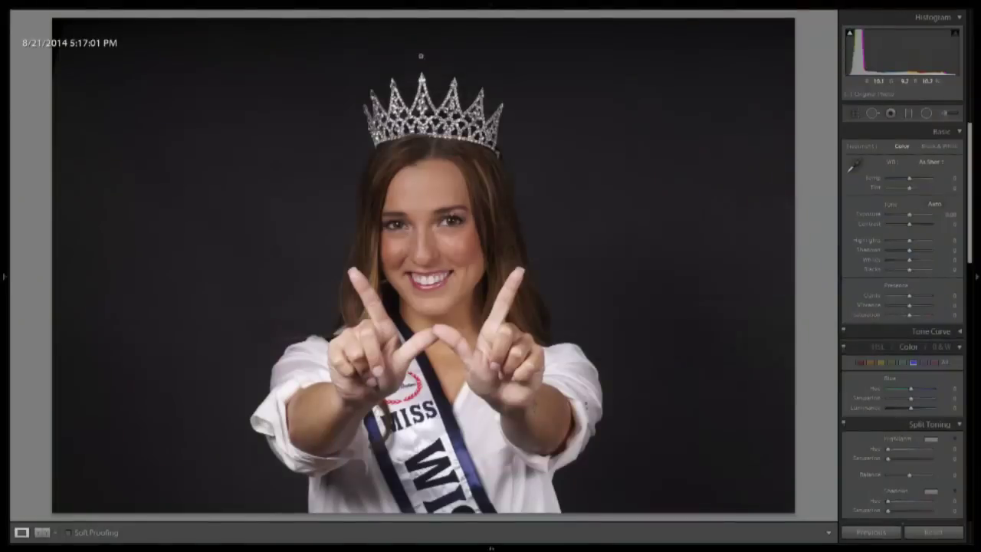
Step: Reopen the crop frame on the crowned woman's portrait
{"action": "key", "text": "r"}
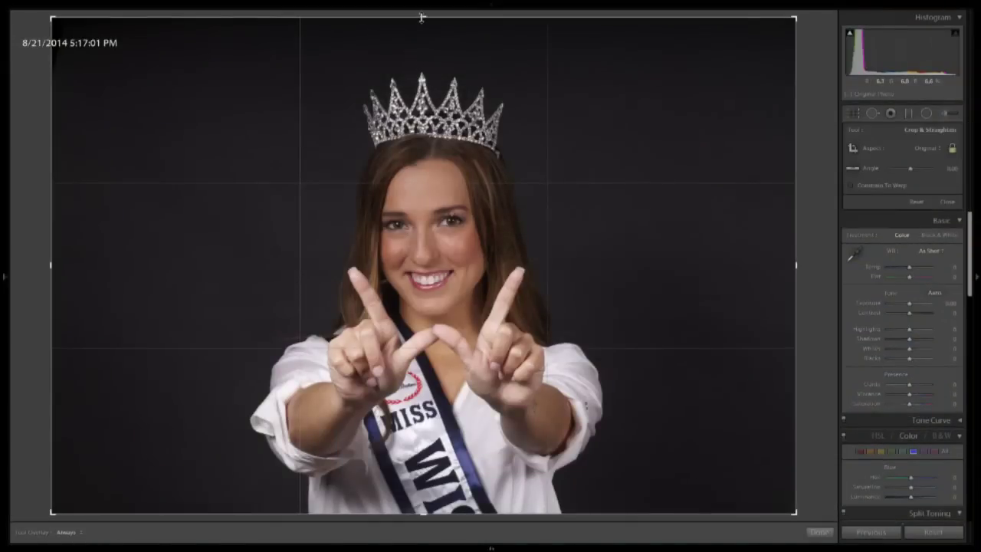
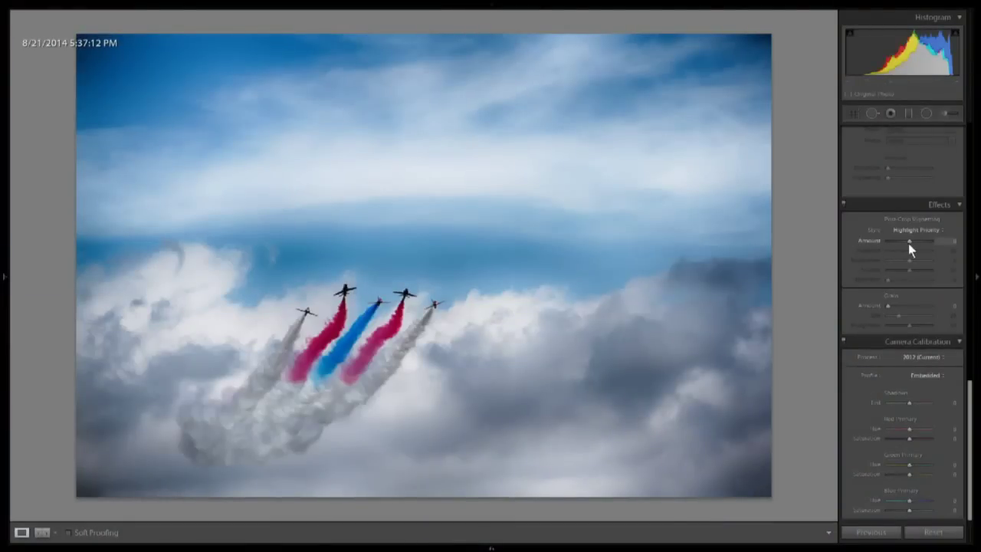
Step: Adjust the post-crop vignetting amount on the photo of jets trailing coloured smoke, and advance to the yellow helicopter photo
{"action": "left_click_drag", "start_coordinate": [908, 243], "coordinate": [914, 242]}
{"action": "key", "text": "Right"}
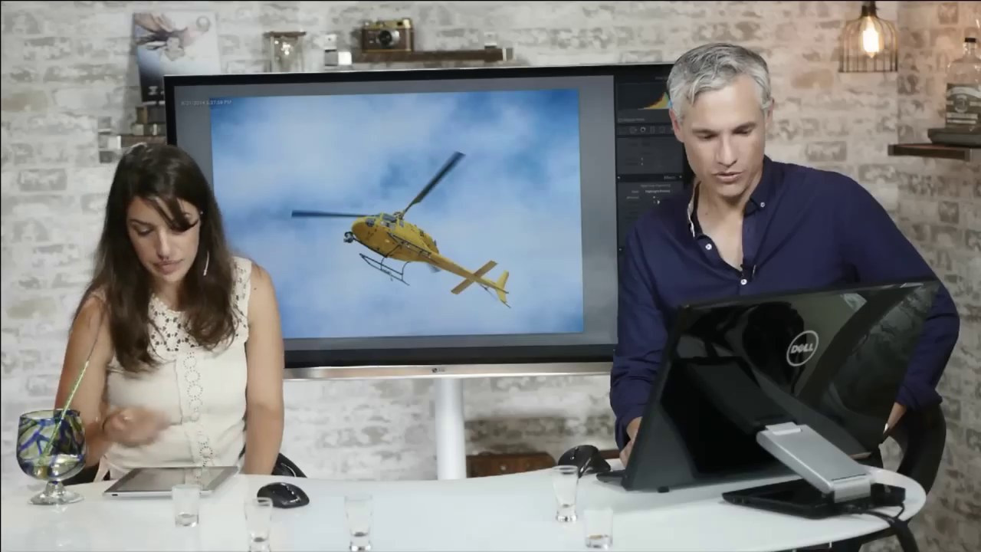
Step: Flag the black-and-white photo of a hand with smoke as a pick and rate it 5 stars
{"action": "key", "text": "Right"}
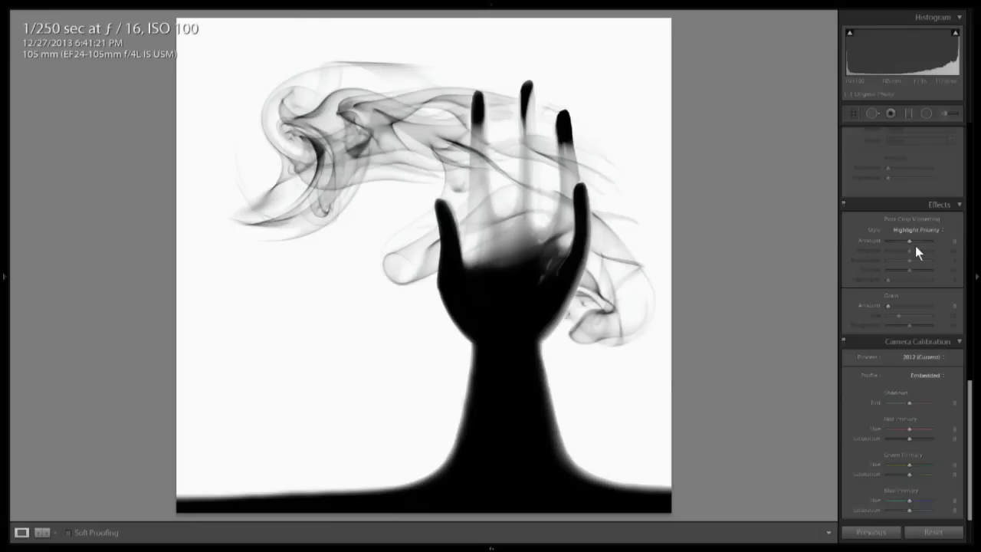
{"action": "key", "text": "p"}
{"action": "key", "text": "5"}
Step: Lower Blacks to about -45 and raise Contrast on the backlit photo of the three girls
{"action": "key", "text": "Right"}
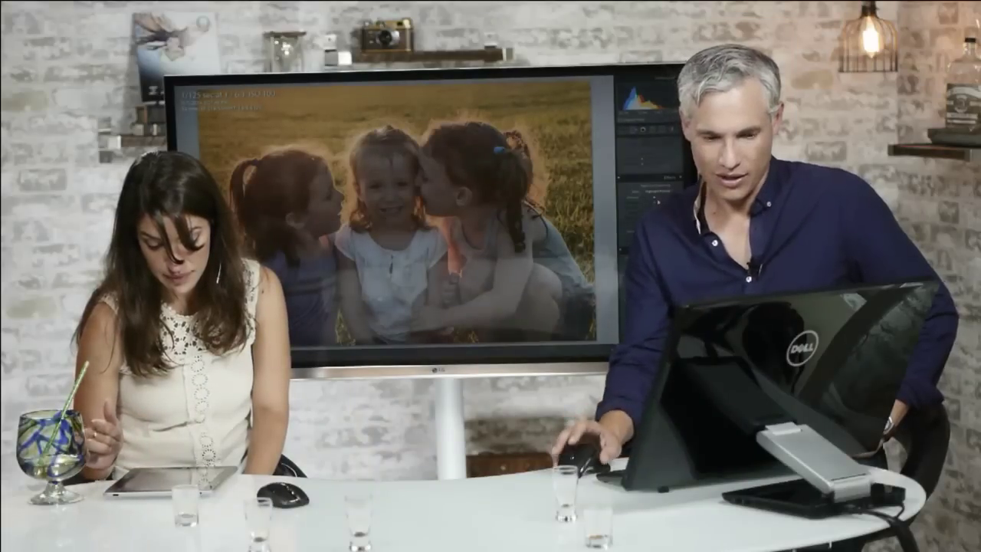
{"action": "scroll", "coordinate": [657, 192], "scroll_direction": "down", "scroll_amount": 3}
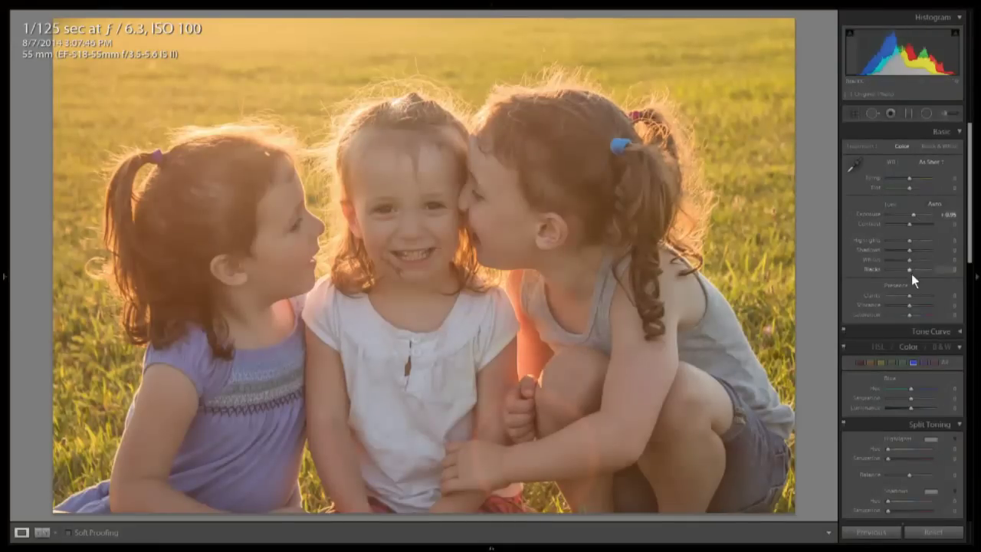
{"action": "mouse_move", "coordinate": [909, 271]}
{"action": "left_mouse_down"}
{"action": "mouse_move", "coordinate": [890, 262]}
{"action": "mouse_move", "coordinate": [898, 271]}
{"action": "left_mouse_up"}
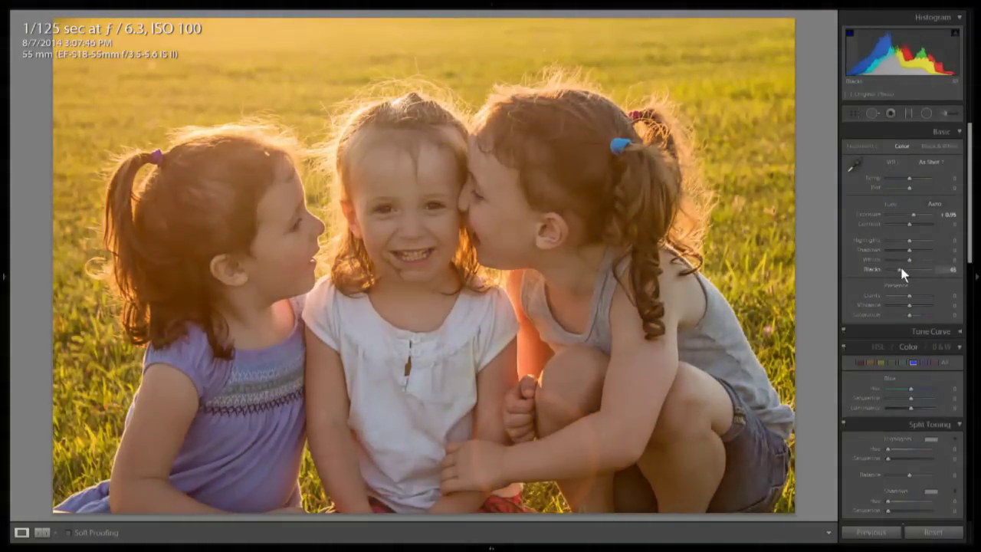
{"action": "left_click_drag", "start_coordinate": [910, 224], "coordinate": [919, 225]}
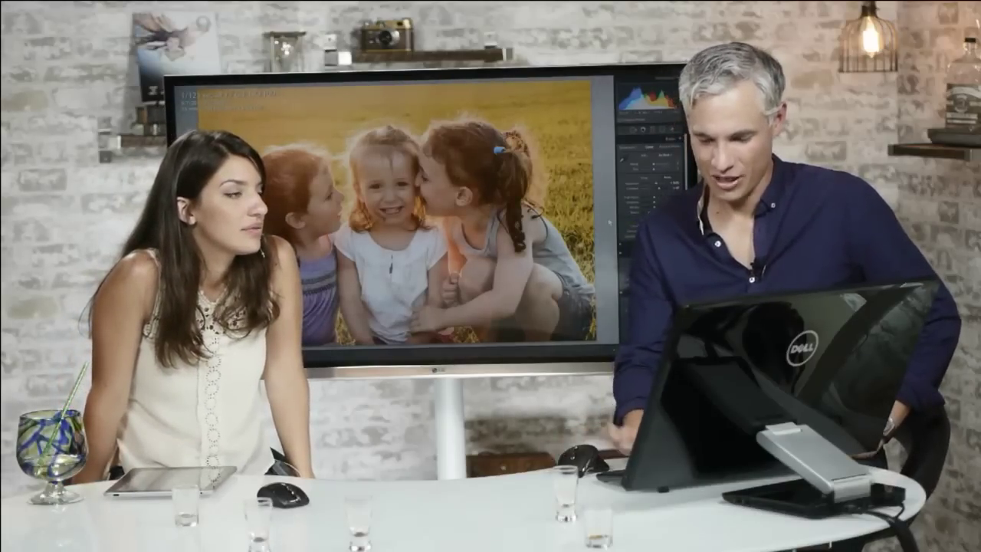
Step: Raise Shadows to about +64 on the blue-toned portrait of the two men in suits
{"action": "key", "text": "Right"}
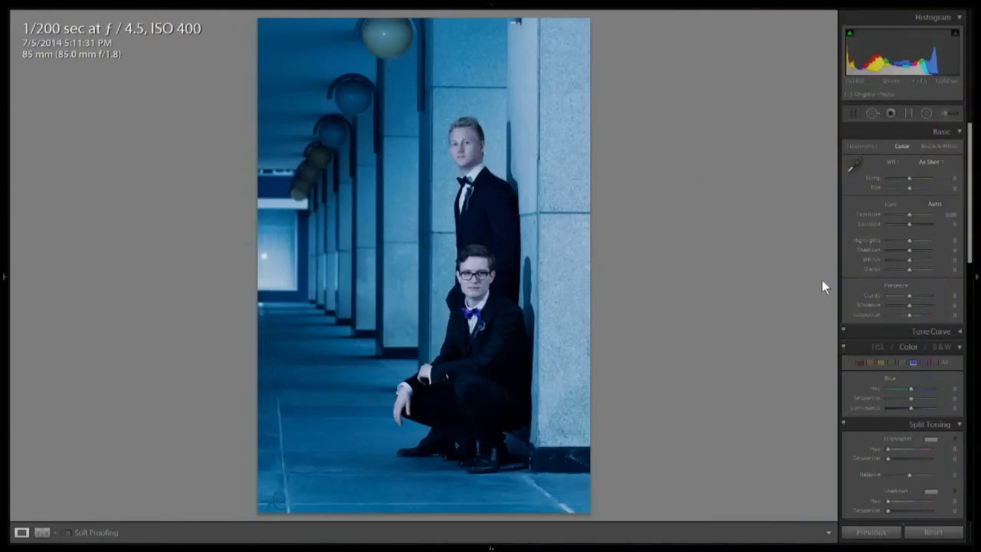
{"action": "key", "text": "Right"}
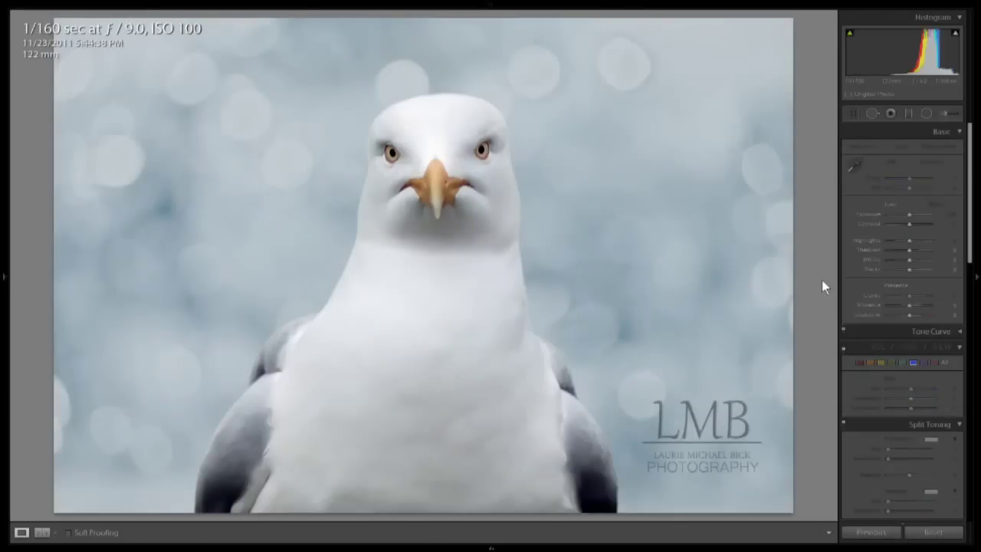
{"action": "key", "text": "Left"}
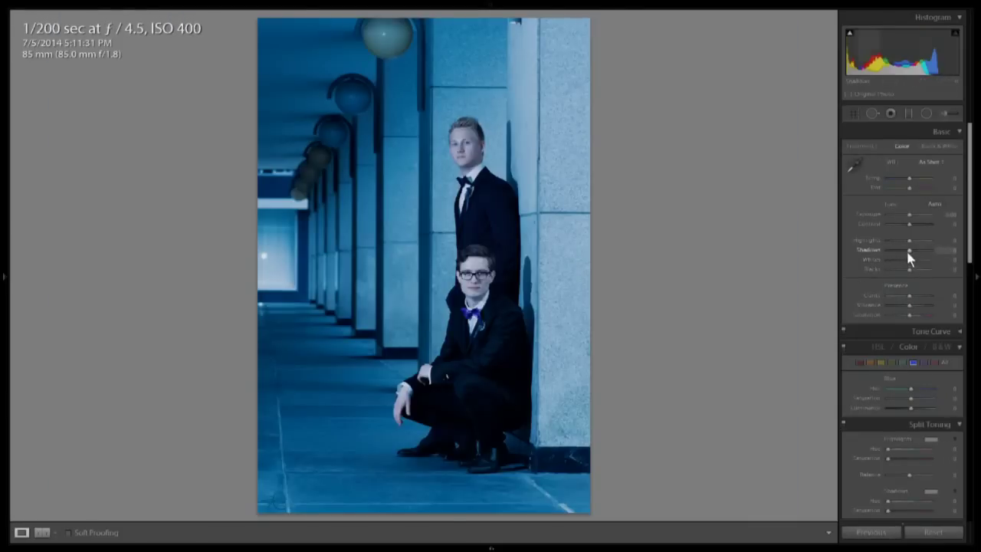
{"action": "left_click_drag", "start_coordinate": [912, 250], "coordinate": [923, 254]}
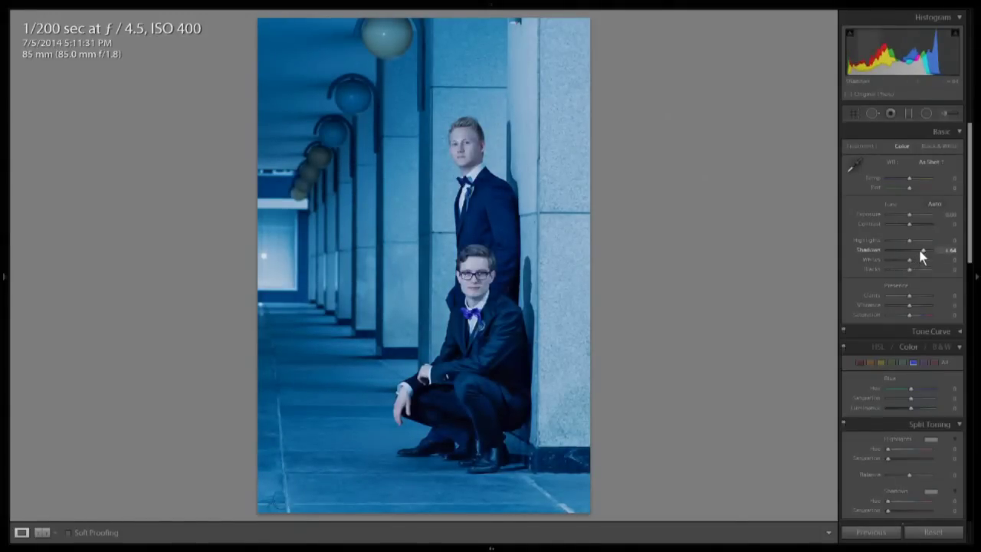
{"action": "left_click_drag", "start_coordinate": [918, 251], "coordinate": [918, 250]}
Step: Crop the seagull photo tighter at its original aspect, placing the bird off-centre and excluding the watermark
{"action": "key", "text": "Right"}
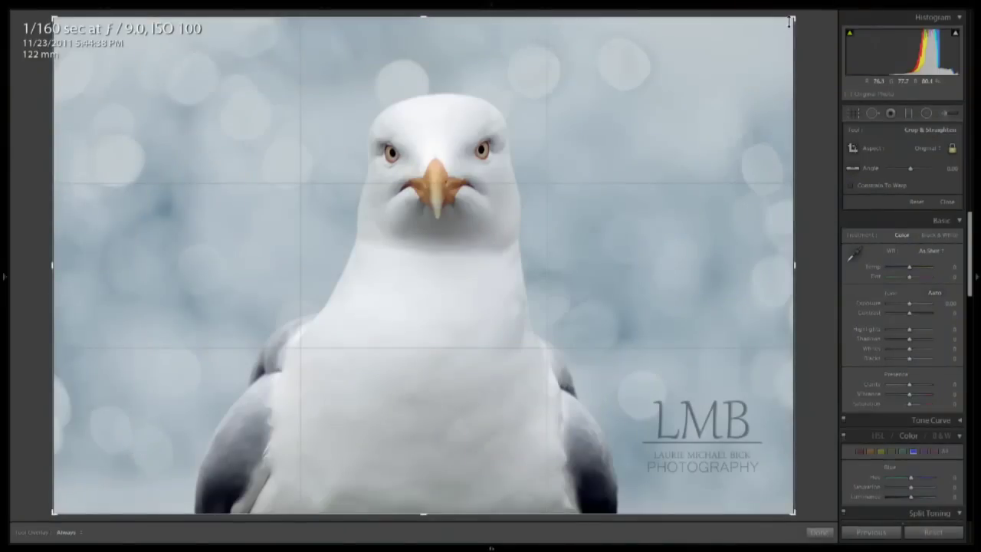
{"action": "left_click_drag", "start_coordinate": [790, 21], "coordinate": [723, 46]}
{"action": "left_click_drag", "start_coordinate": [460, 325], "coordinate": [477, 356]}
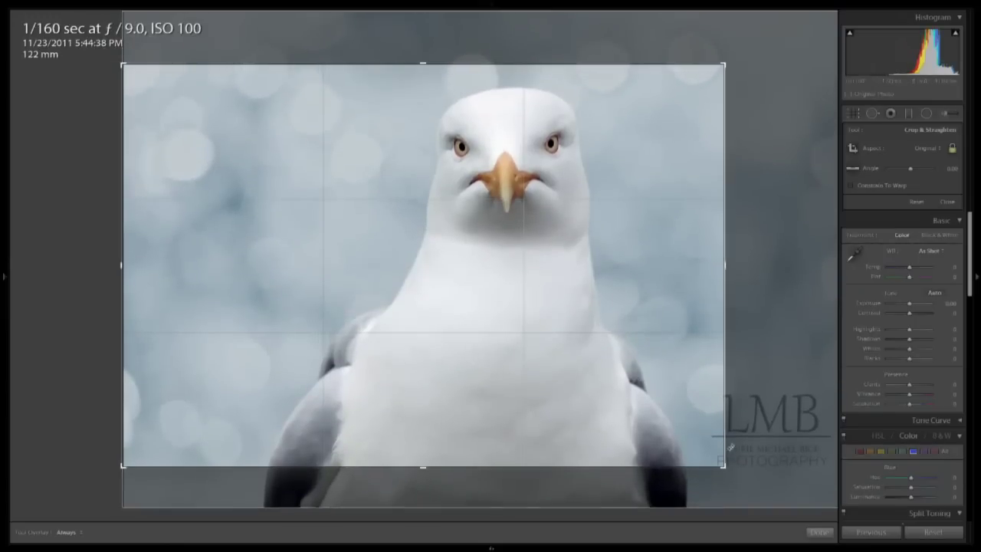
{"action": "left_click_drag", "start_coordinate": [725, 465], "coordinate": [714, 455]}
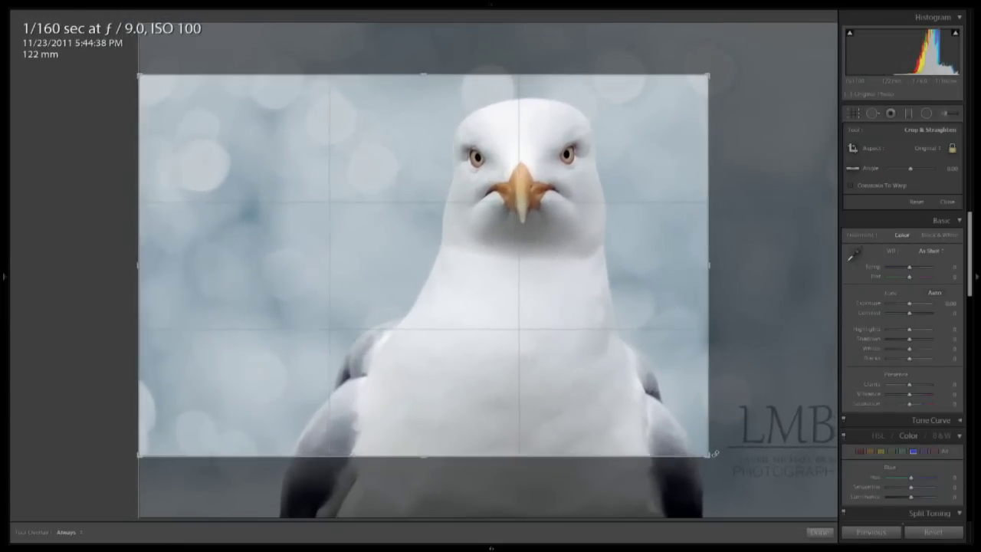
{"action": "key", "text": "Return"}
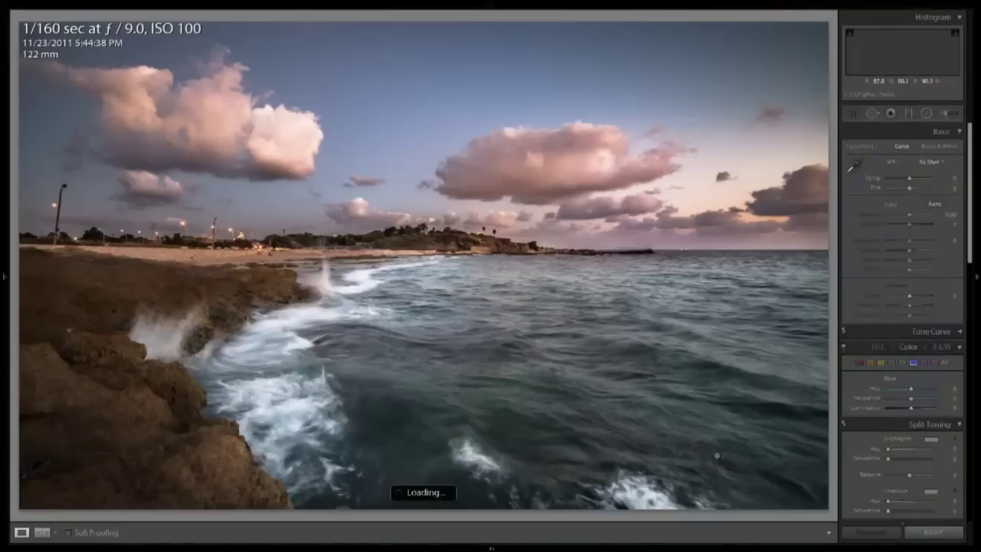
Step: Preview the next landscape and flower photos, then flag the cropped seagull as a pick and rate it 5 stars
{"action": "key", "text": "Right"}
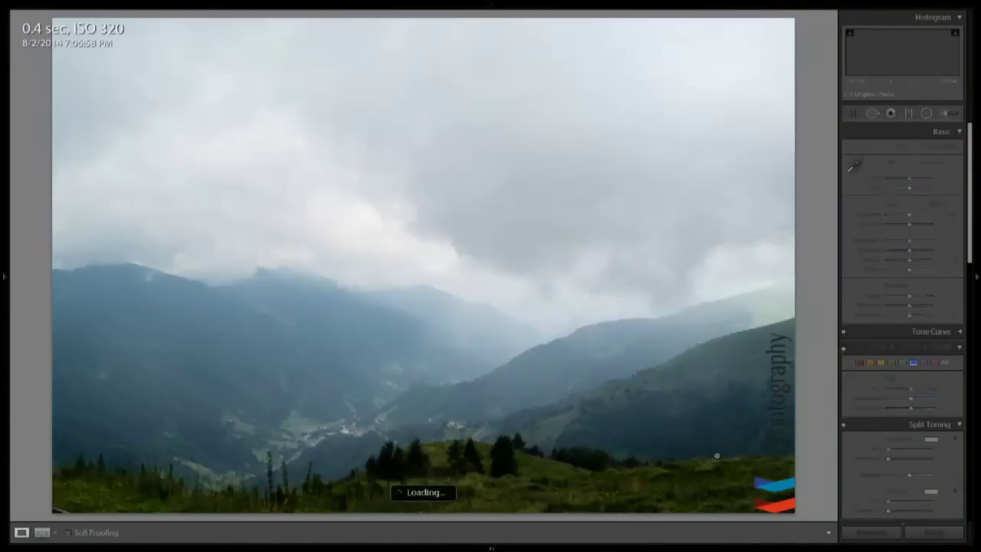
{"action": "key", "text": "Right"}
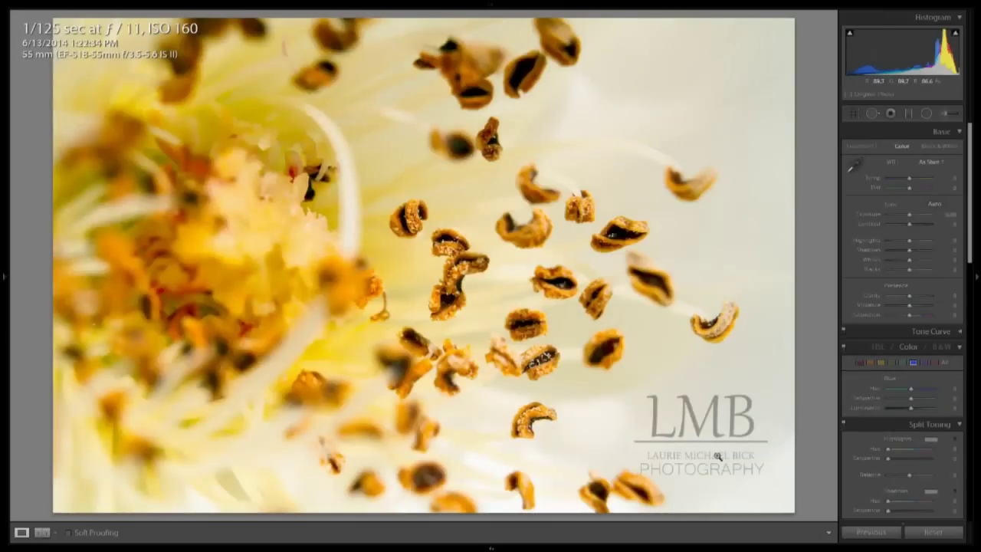
{"action": "key", "text": "Left"}
{"action": "key", "text": "Left"}
{"action": "key", "text": "Left"}
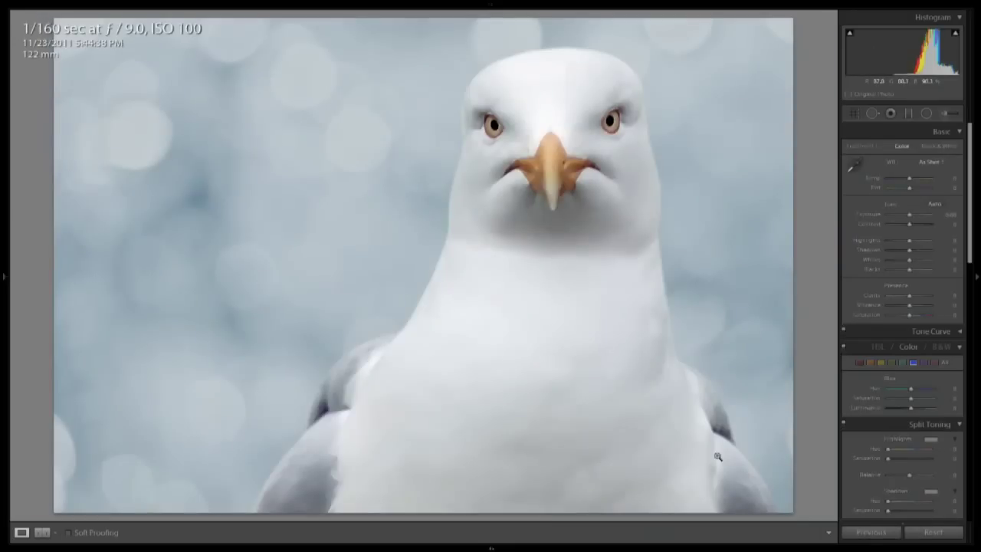
{"action": "key", "text": "p"}
{"action": "key", "text": "5"}
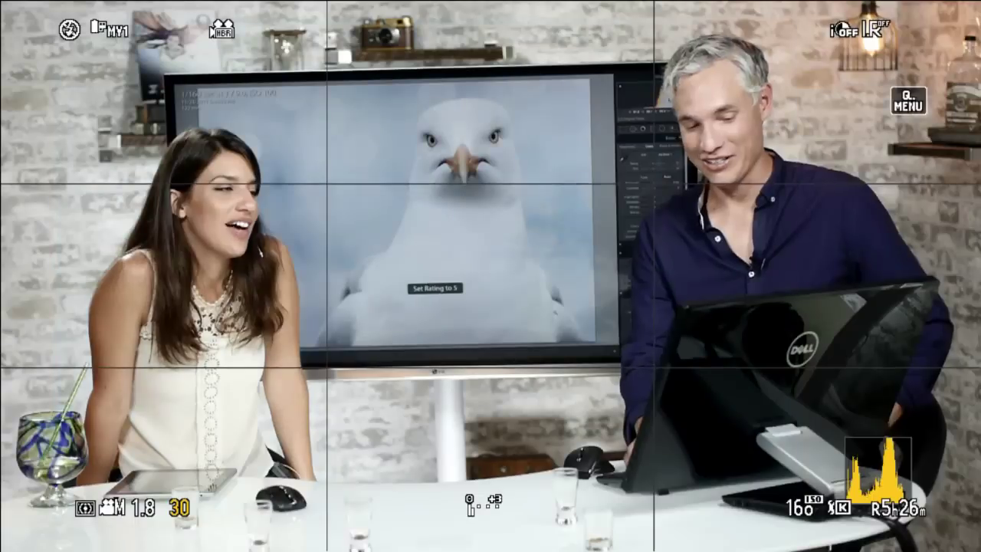
Step: Review the Milky Way, rocky coast sunset, wind turbine, waterfall, water-drop and blue bird photos one after another
{"action": "key", "text": "Right"}
{"action": "key", "text": "Right"}
{"action": "key", "text": "Right"}
{"action": "key", "text": "Right"}
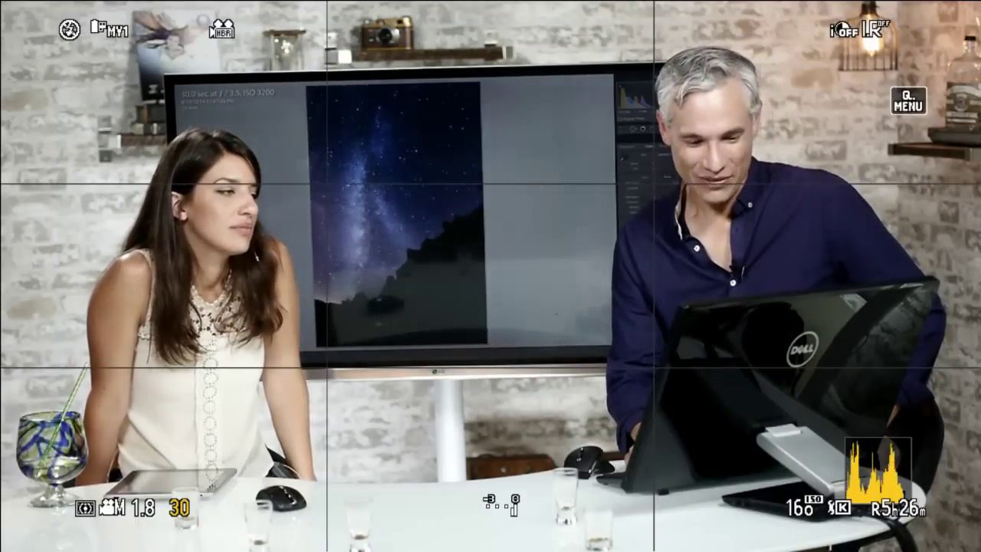
{"action": "key", "text": "Right"}
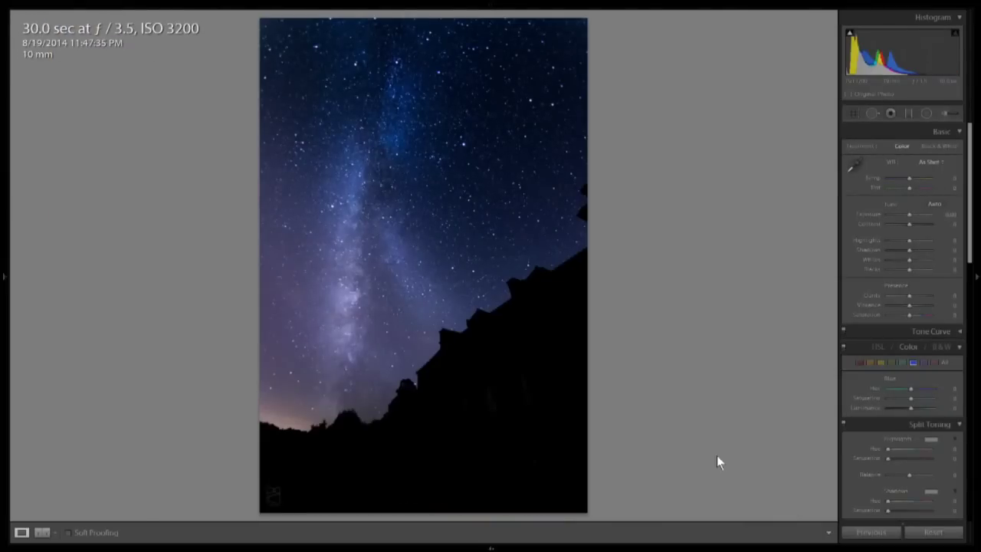
{"action": "key", "text": "Right"}
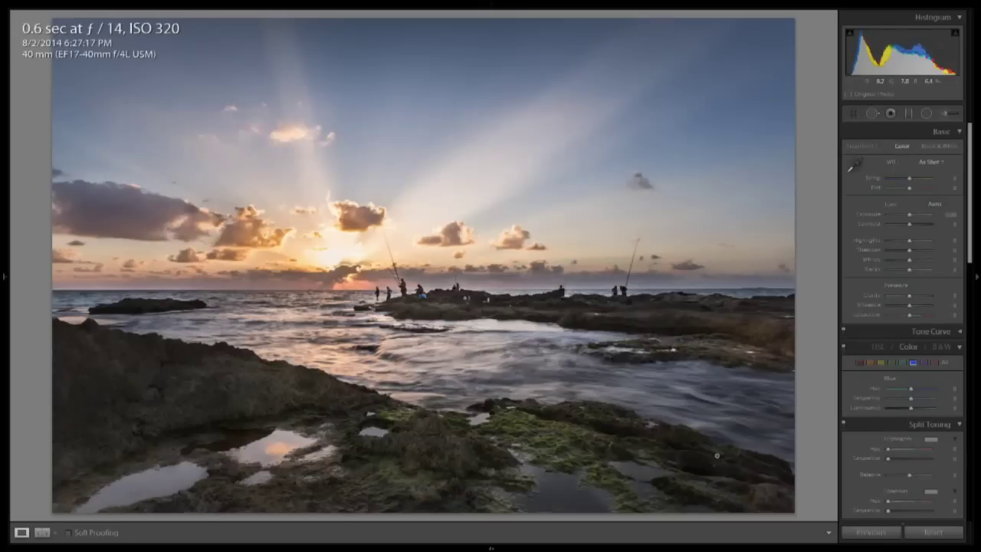
{"action": "key", "text": "Right"}
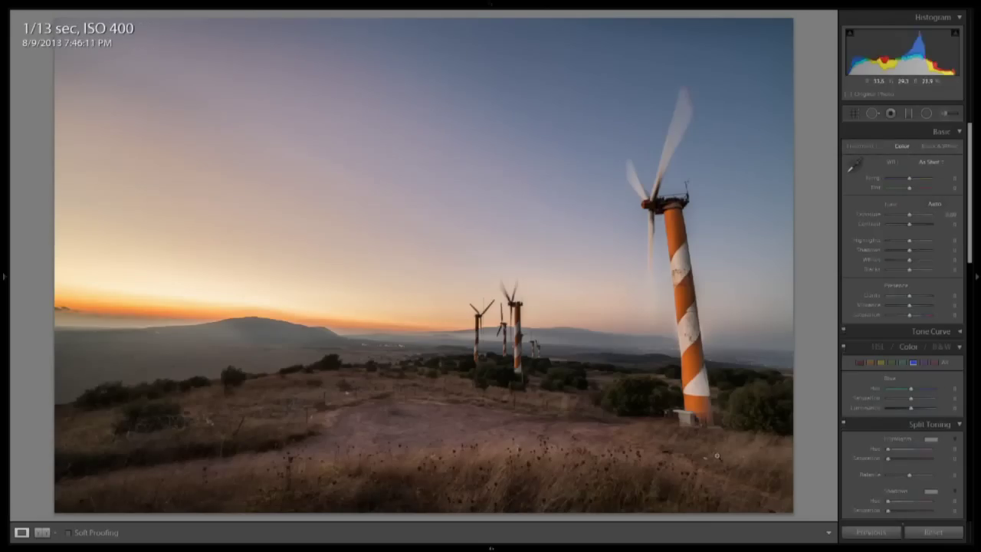
{"action": "key", "text": "Right"}
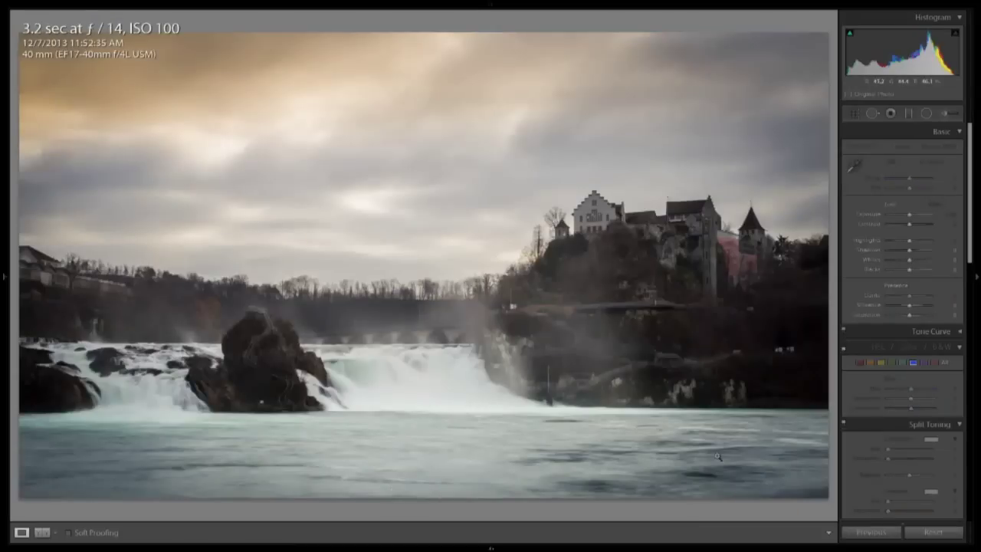
{"action": "key", "text": "Right"}
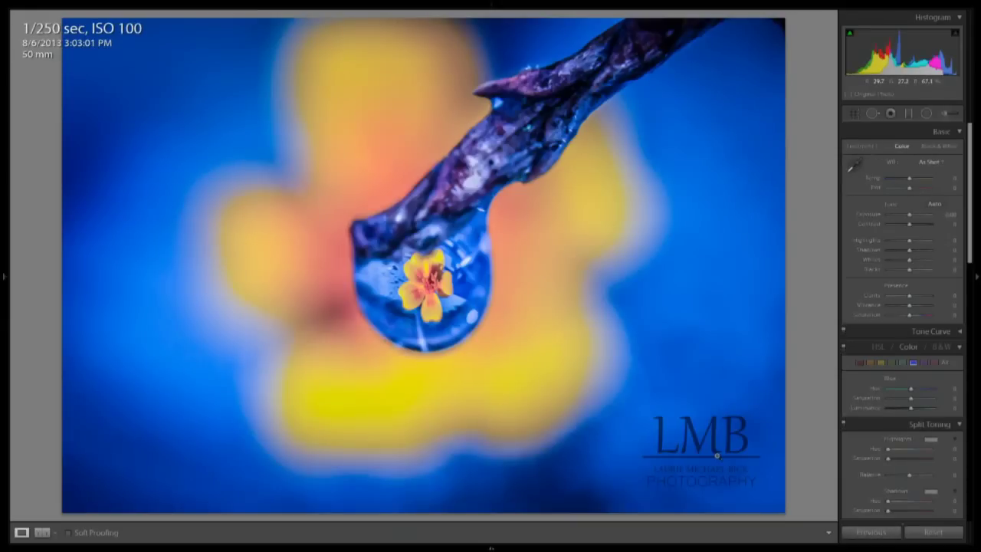
{"action": "key", "text": "Right"}
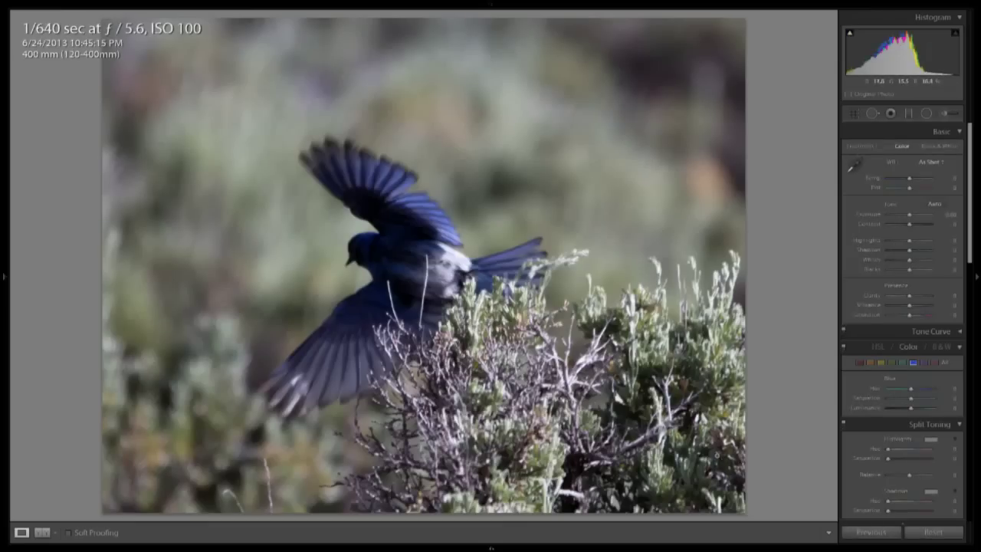
Step: Examine the short-haired woman's portrait at a reduced and a full view, and look briefly at the sunset field photo
{"action": "key", "text": "Right"}
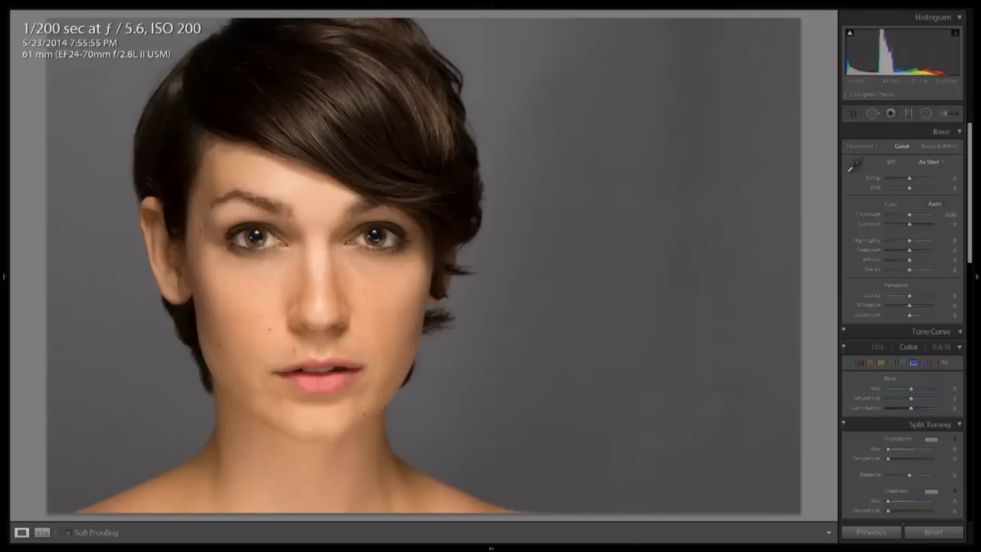
{"action": "left_click", "coordinate": [264, 288]}
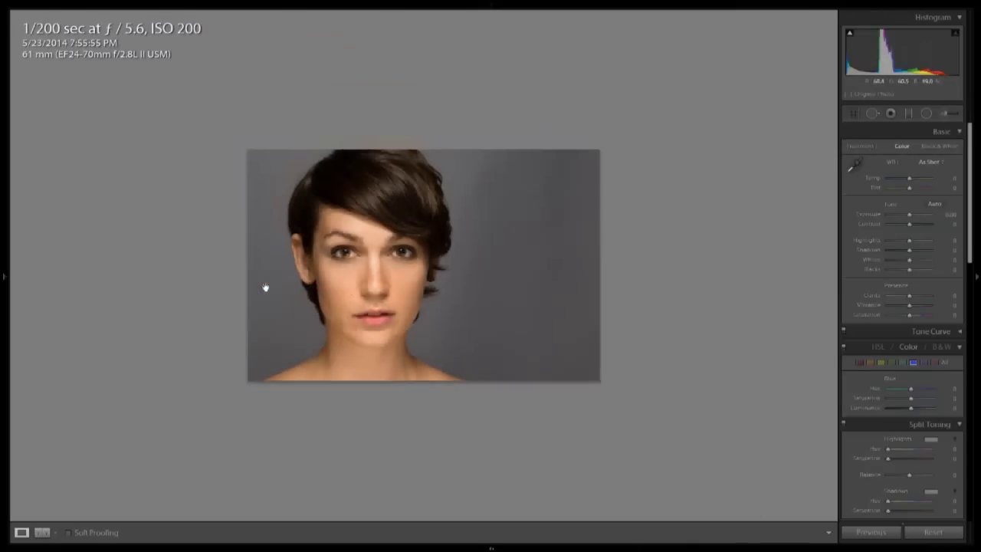
{"action": "left_click", "coordinate": [336, 239]}
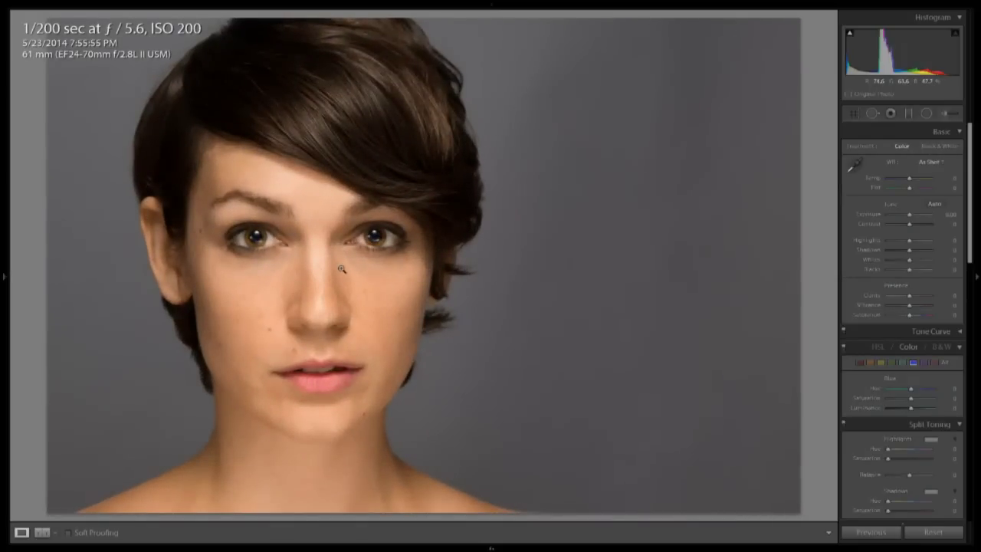
{"action": "key", "text": "Right"}
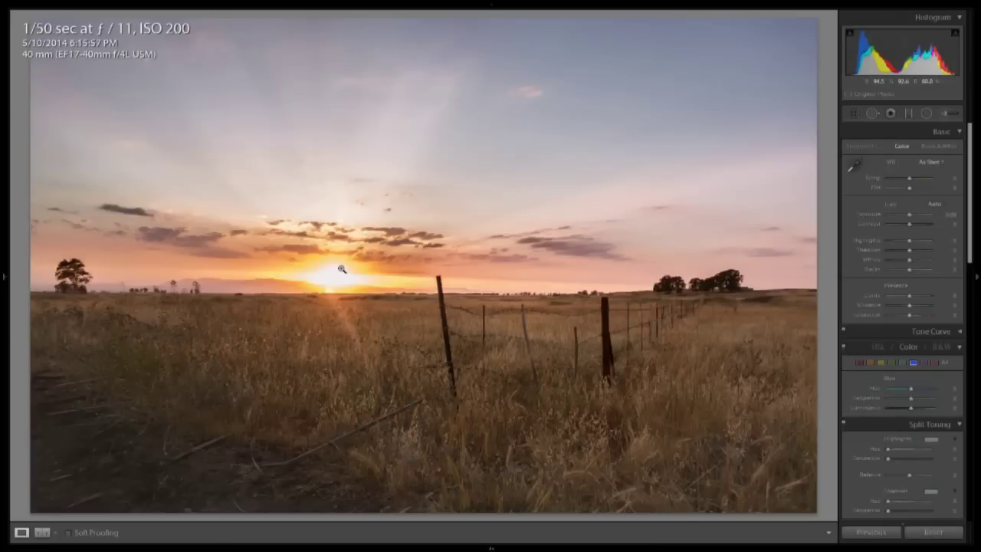
{"action": "key", "text": "Left"}
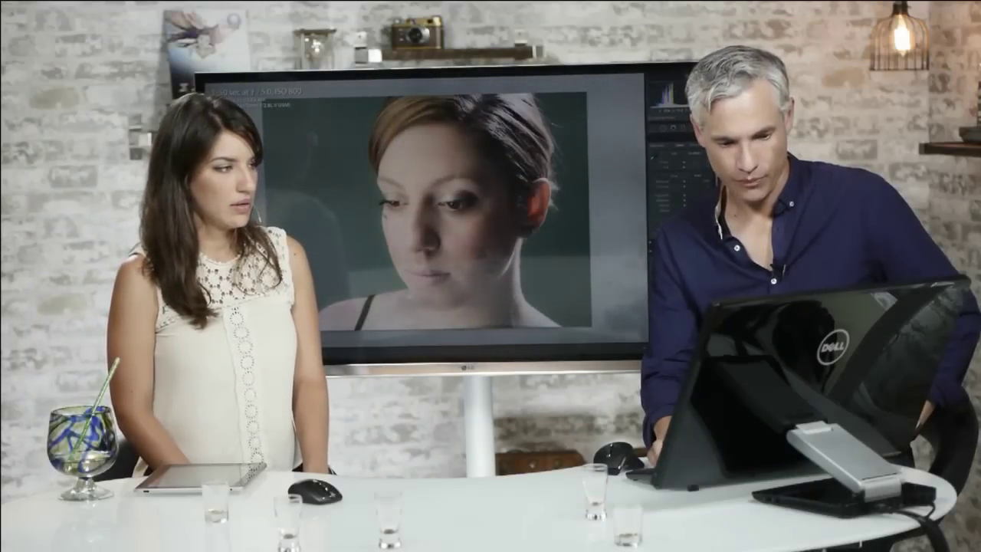
Step: Crop the lower edge of the portrait of the man in the silver suit to cut off the watermark
{"action": "key", "text": "Right"}
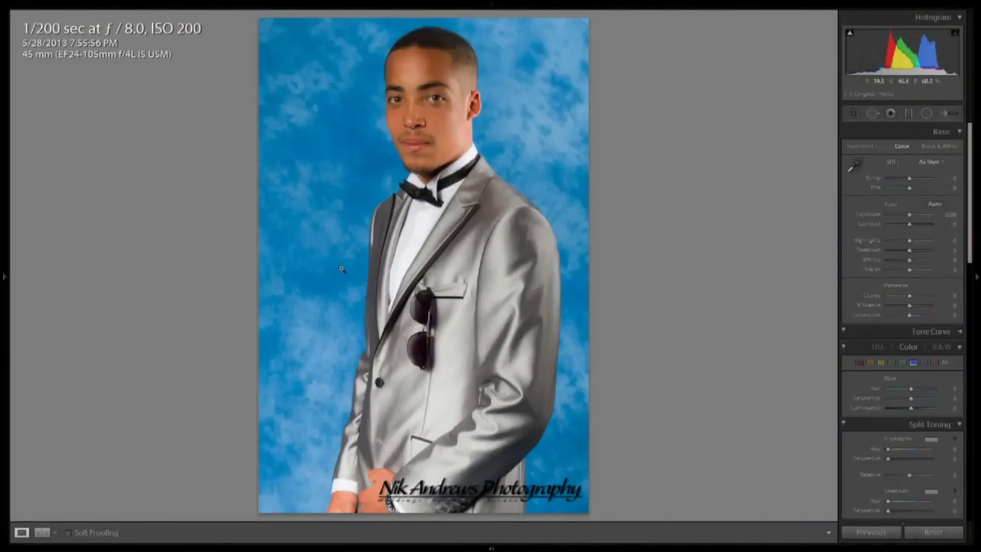
{"action": "key", "text": "r"}
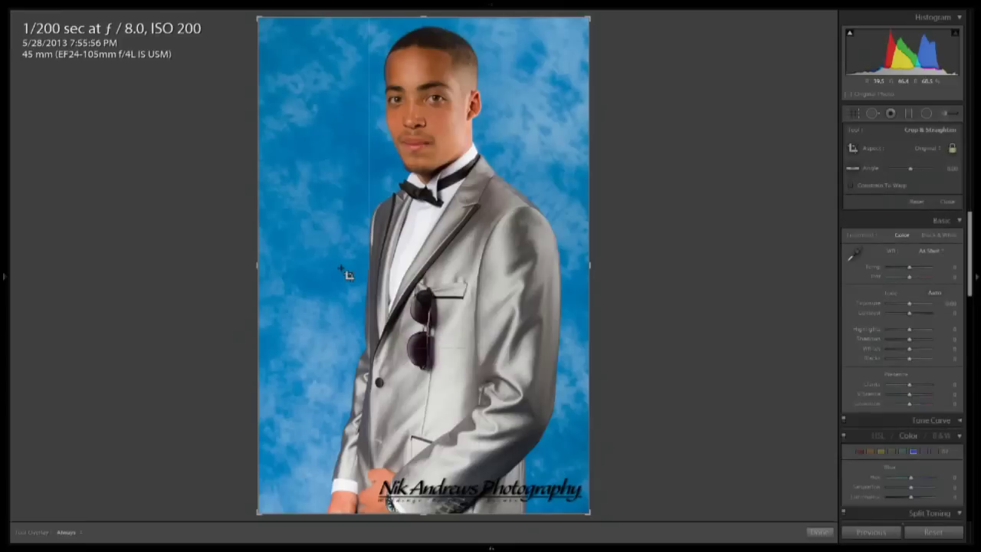
{"action": "left_click_drag", "start_coordinate": [427, 511], "coordinate": [426, 488]}
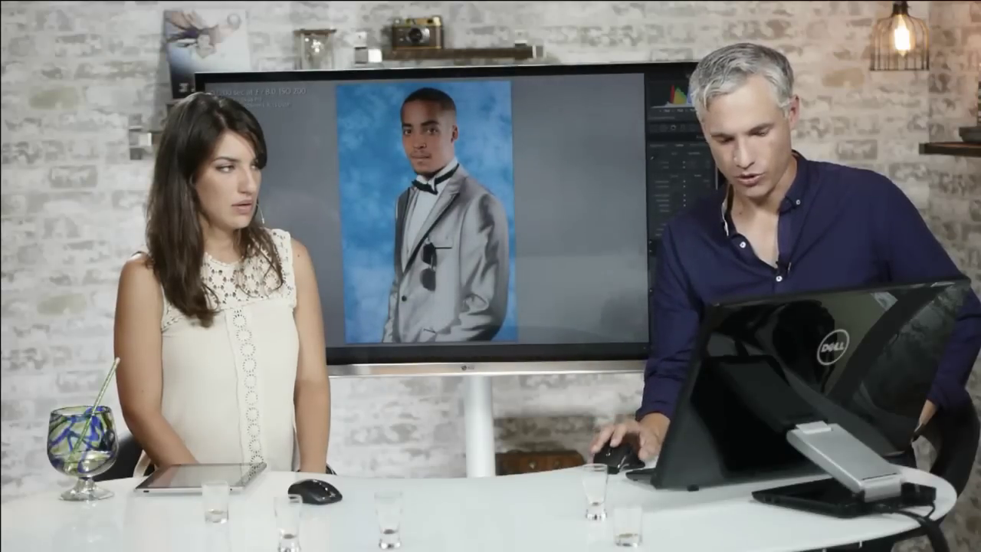
Step: Convert the portrait of the man in the silver suit to black and white and raise Orange in the mix
{"action": "key", "text": "Right"}
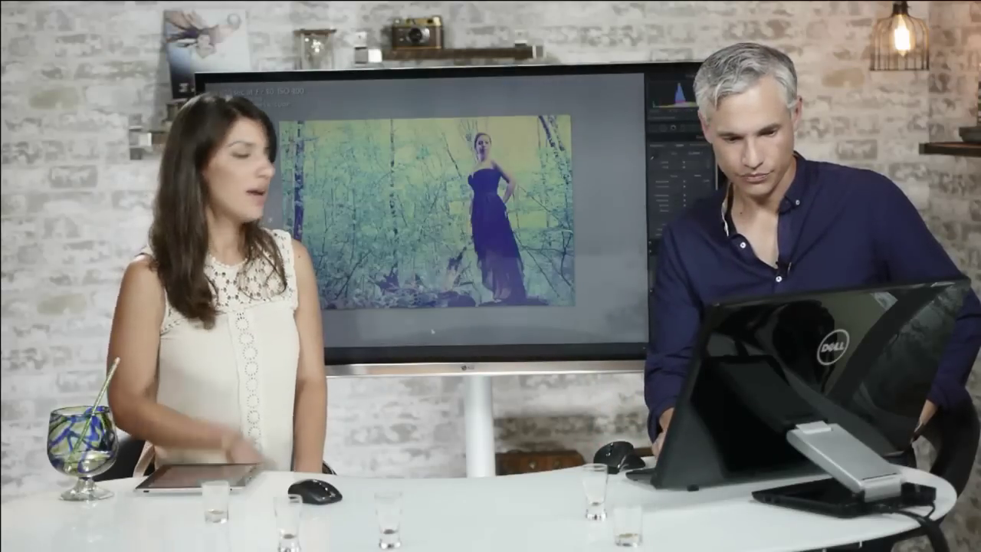
{"action": "key", "text": "Left"}
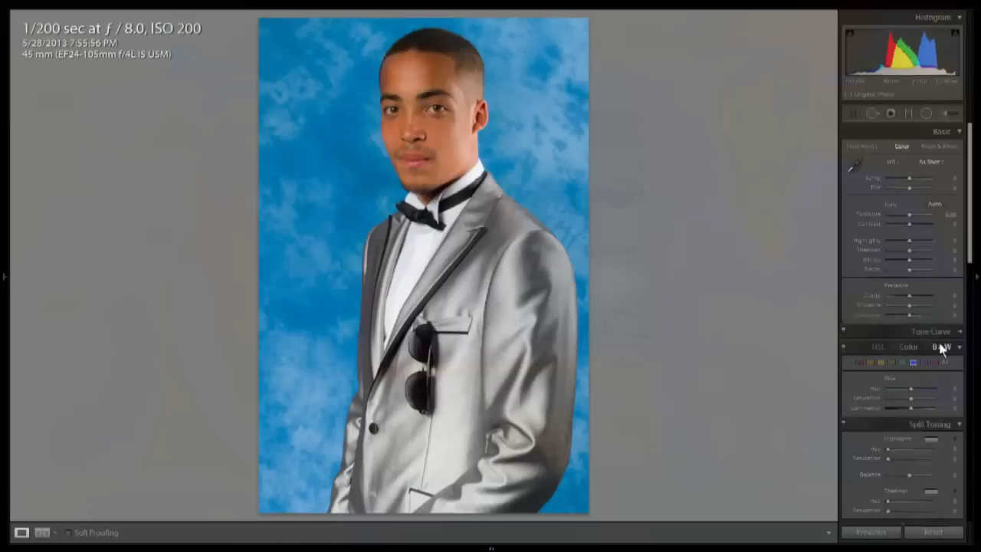
{"action": "left_click", "coordinate": [941, 347]}
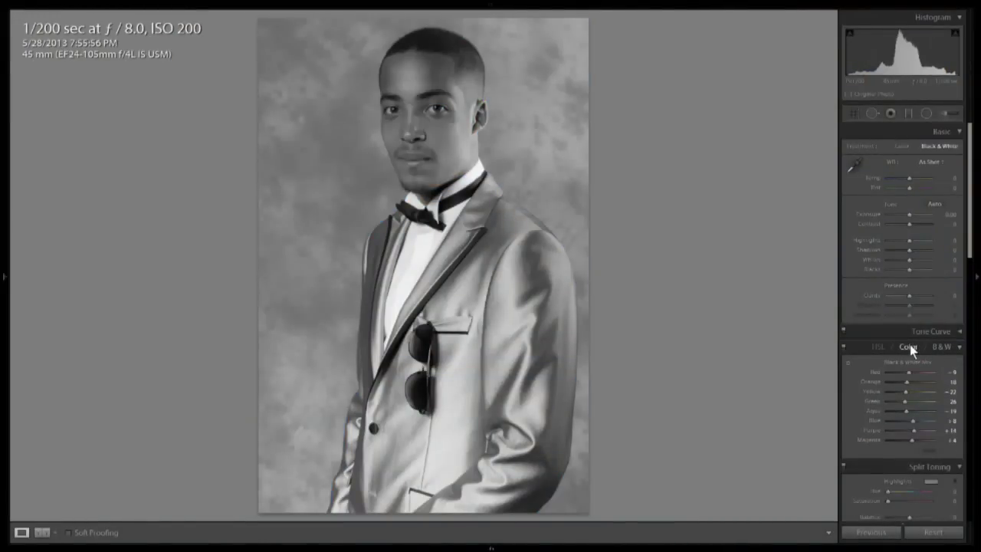
{"action": "left_click_drag", "start_coordinate": [906, 381], "coordinate": [910, 386]}
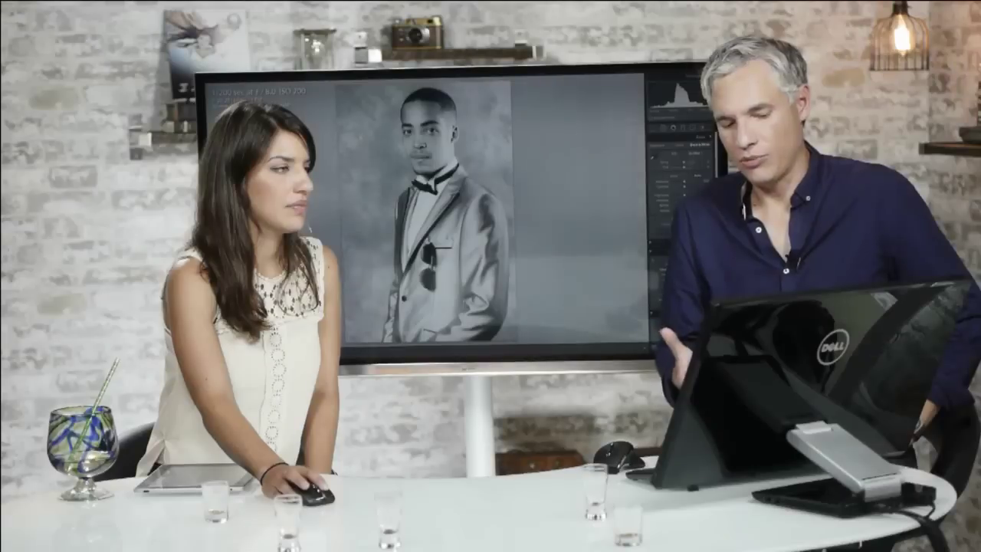